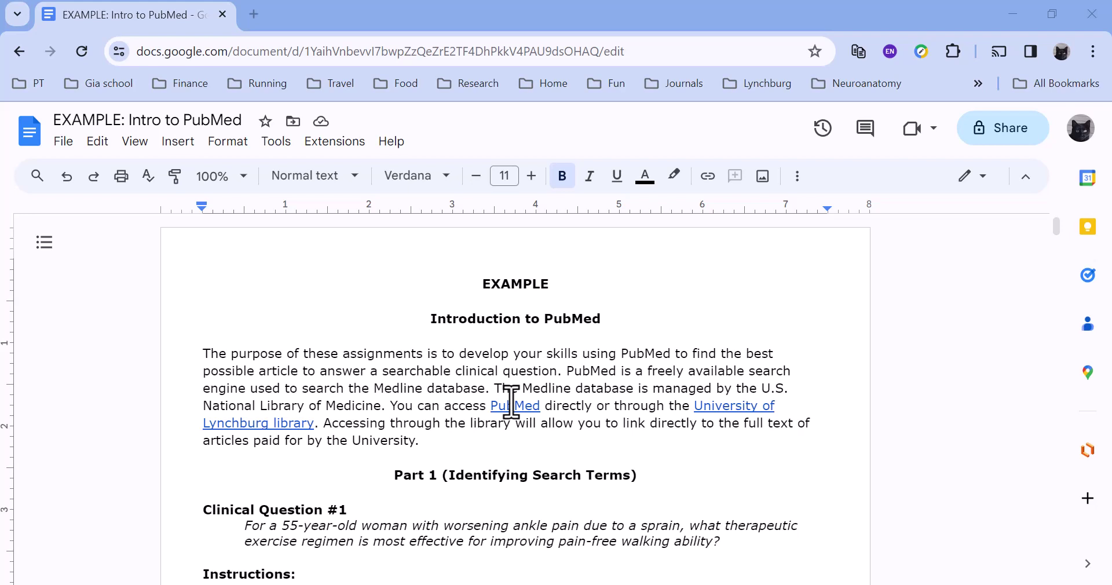
Open the University of Lynchburg library link from the assignment's introductory paragraph.
left_click(743, 409)
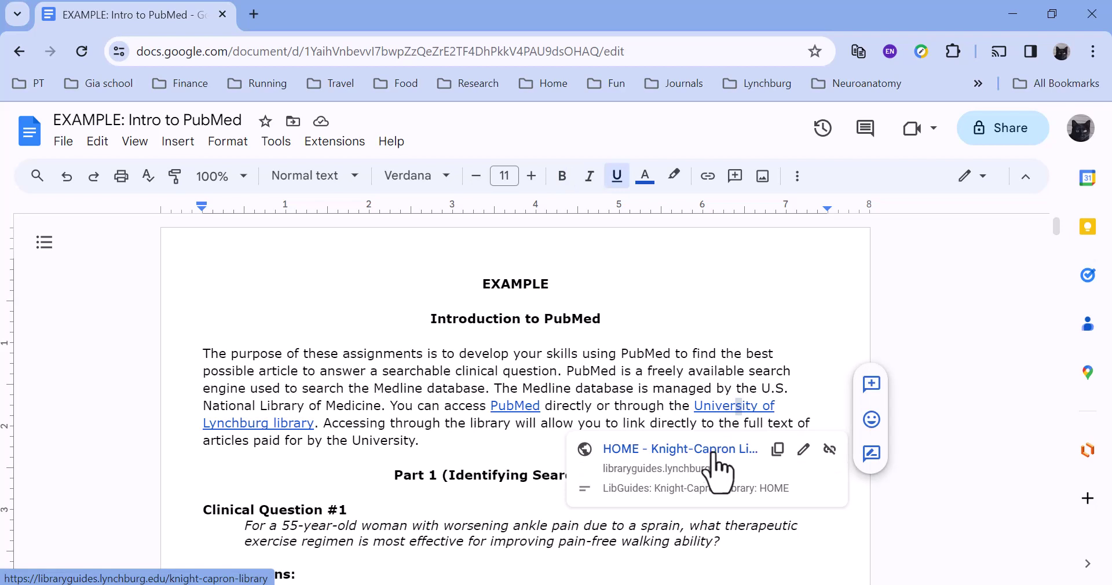
left_click(717, 468)
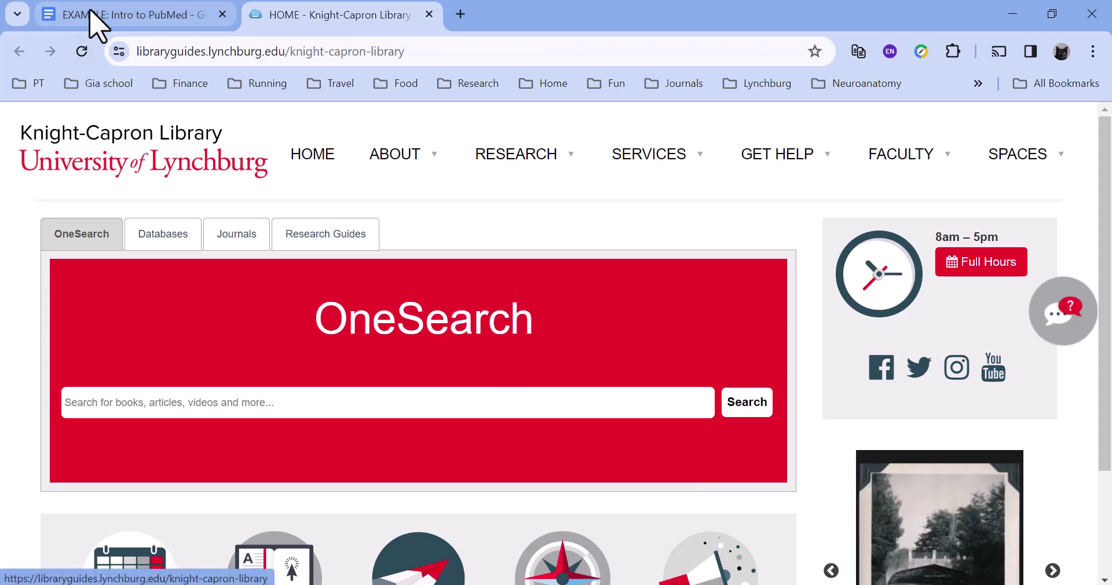
Return to the assignment document and share it by setting its general access to University of Lynchburg.
left_click(96, 24)
left_click(998, 132)
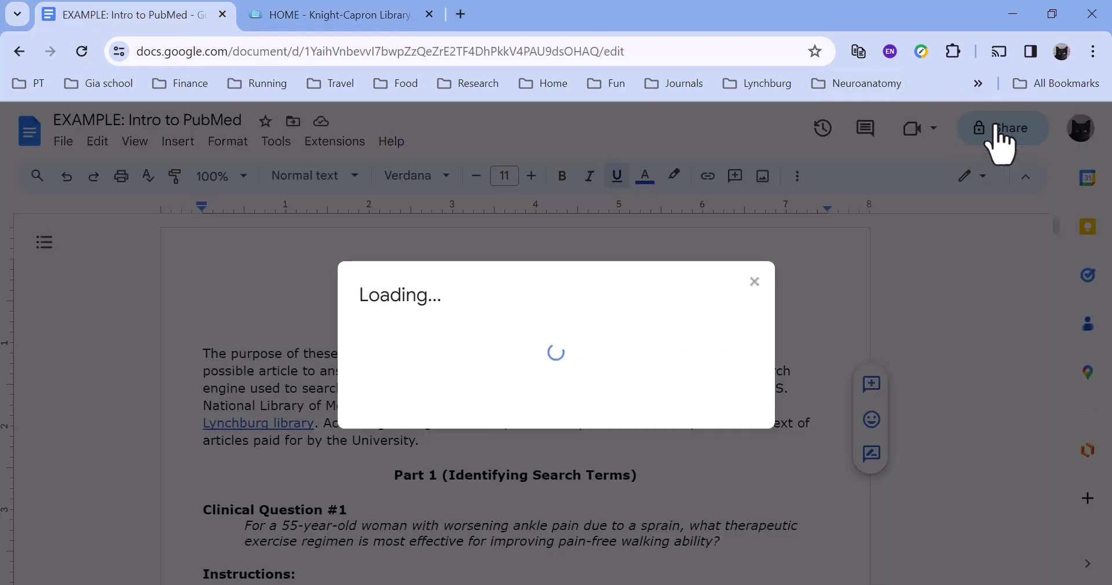
left_click(458, 425)
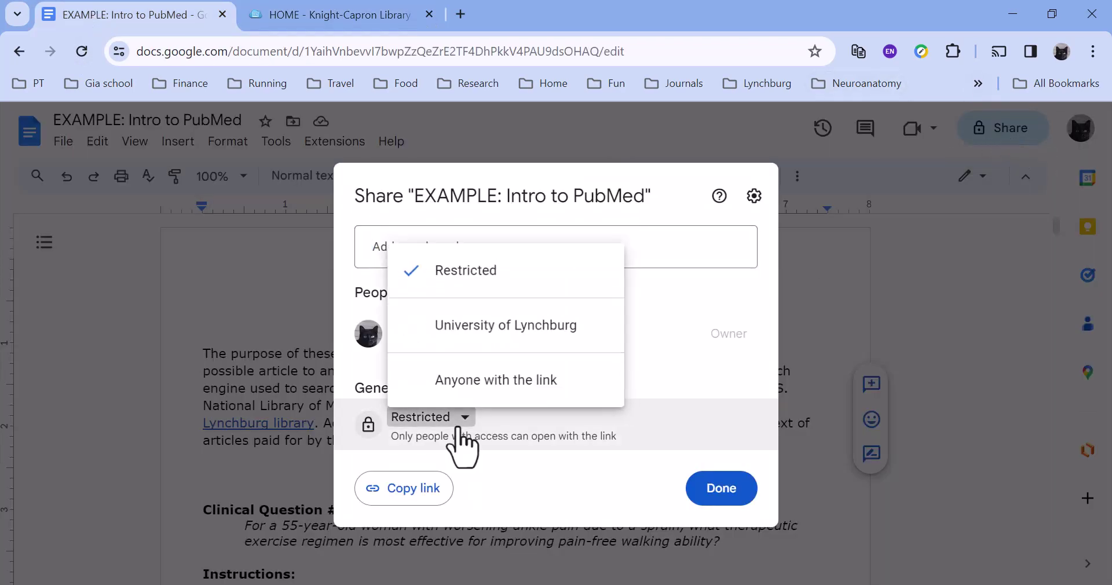
left_click(493, 339)
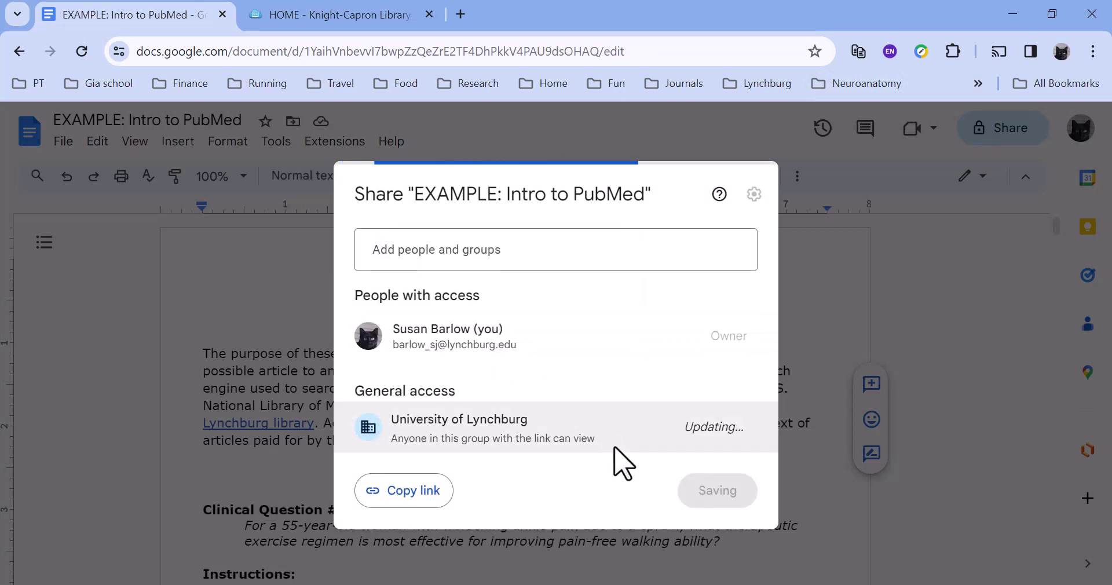
left_click(717, 491)
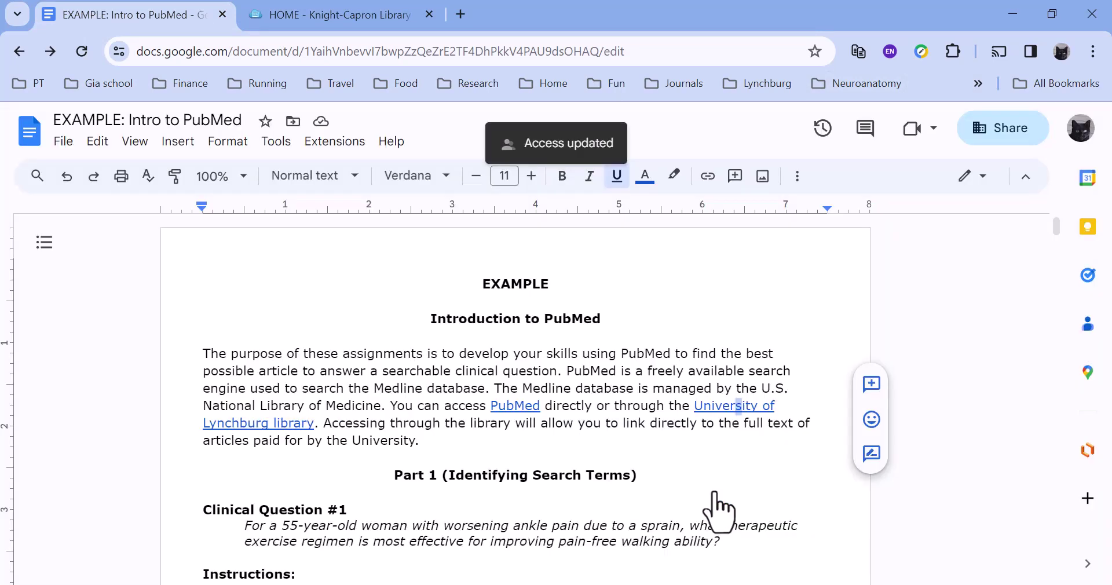
left_click(363, 17)
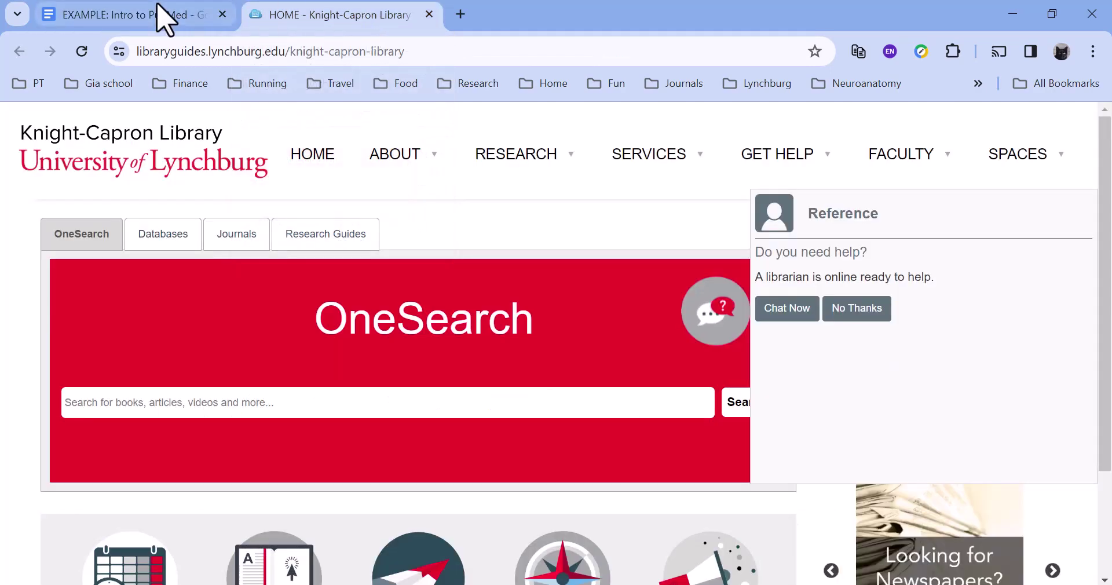
left_click(165, 17)
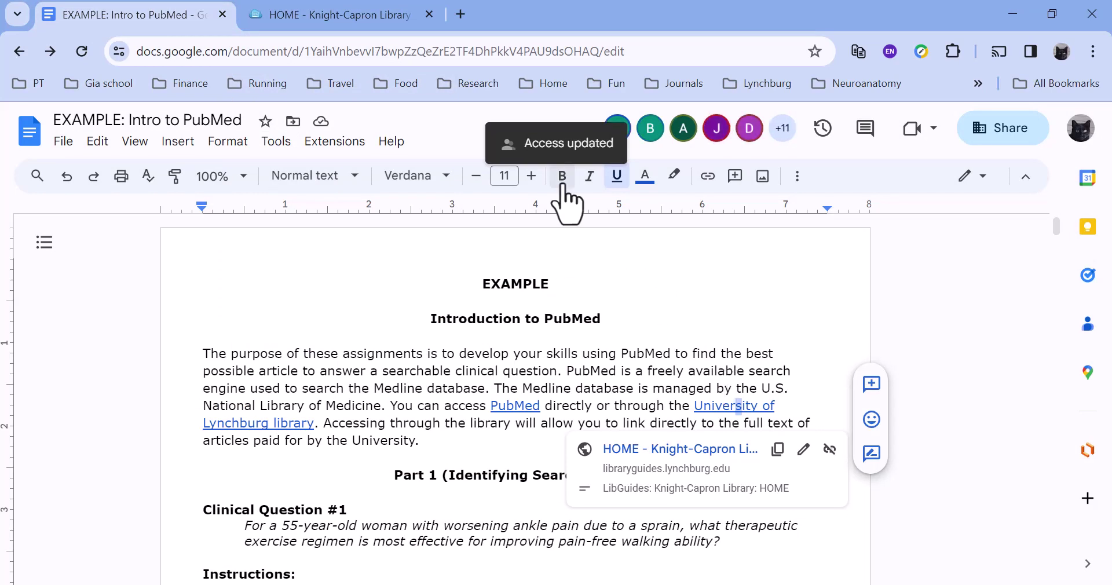
On the Knight-Capron Library site, choose PubMed from the A-Z Databases List and open it.
left_click(365, 19)
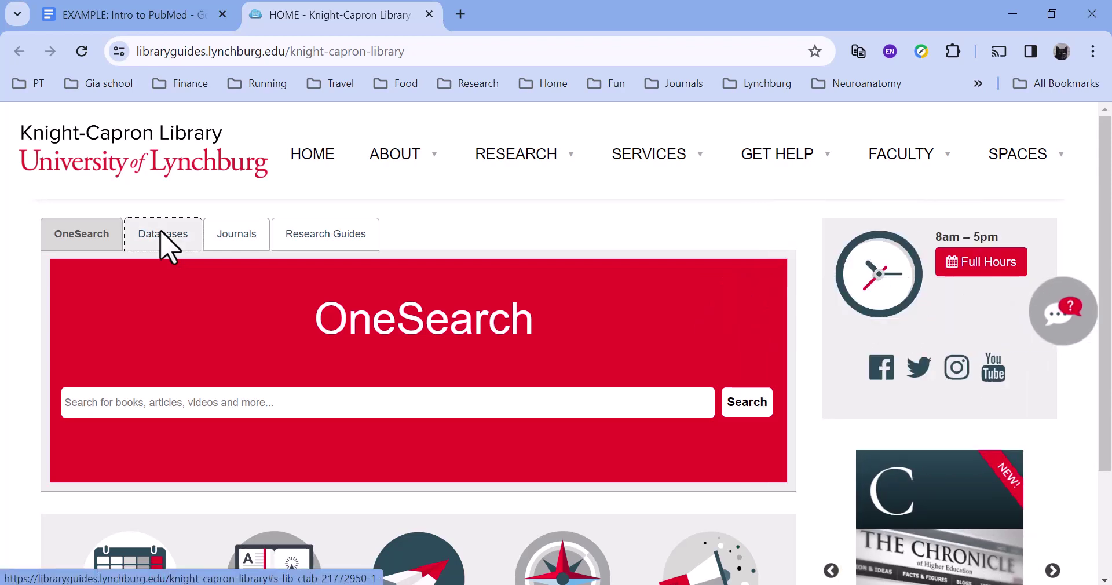
left_click(168, 254)
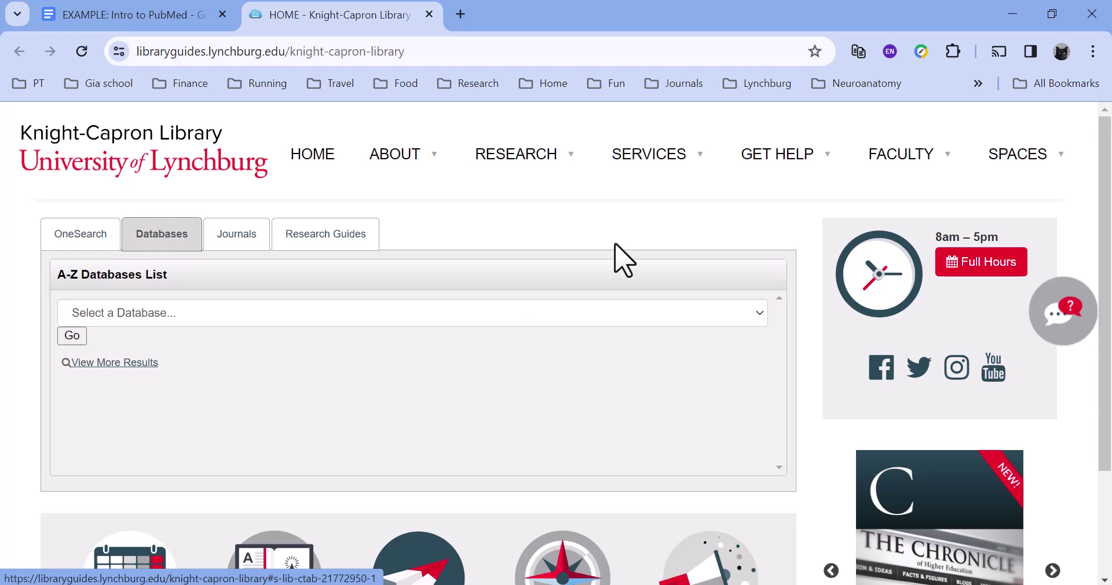
left_click(760, 315)
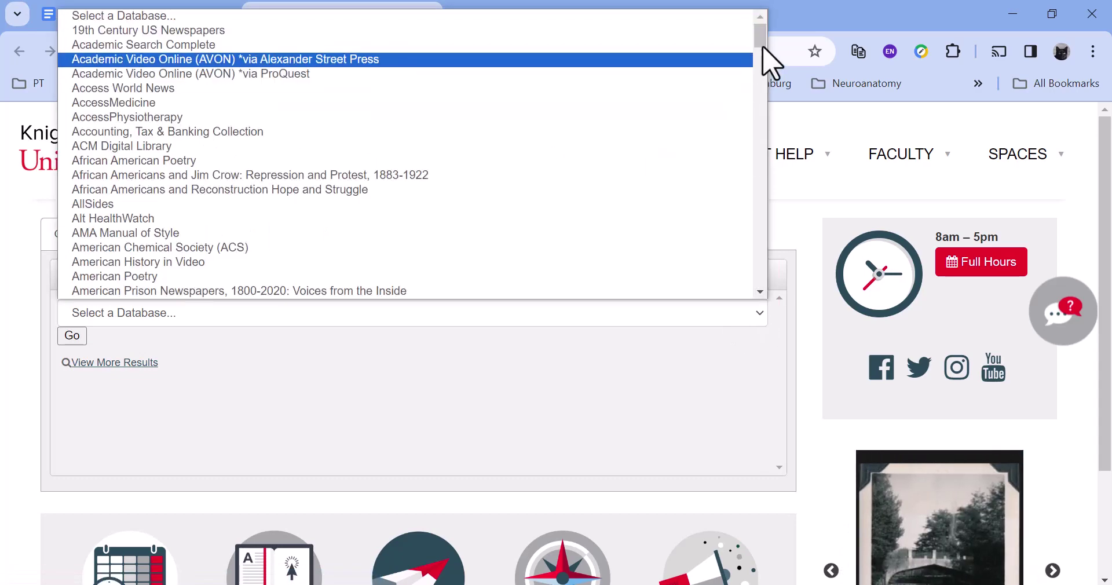
left_click_drag(762, 41, 802, 231)
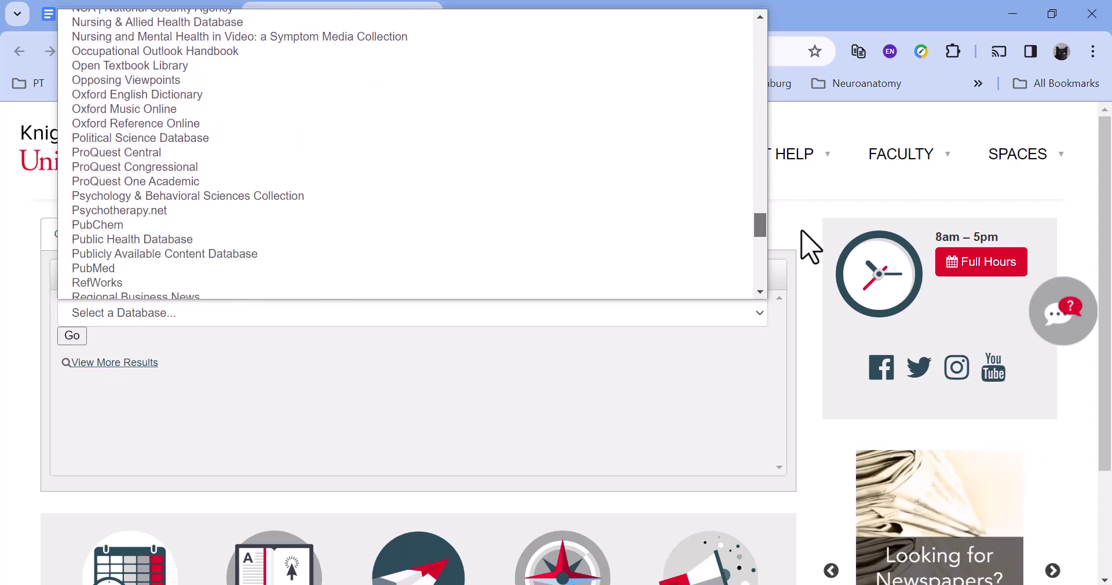
left_click(468, 269)
left_click(77, 337)
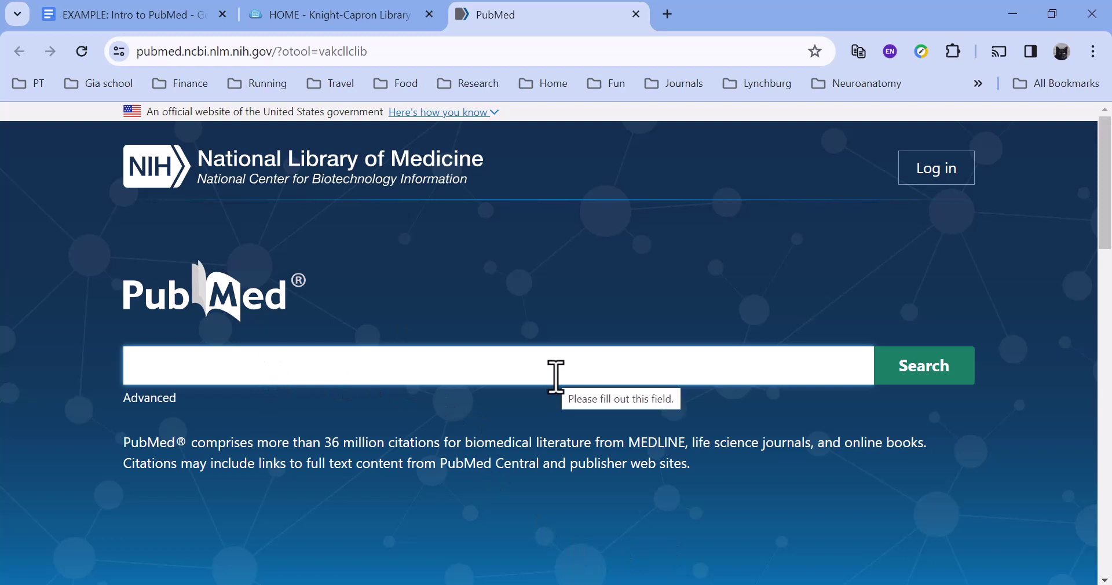
Look over the PubMed home page, and open the Advanced Search Builder to view its query and history sections.
left_click_drag(1108, 174, 1109, 280)
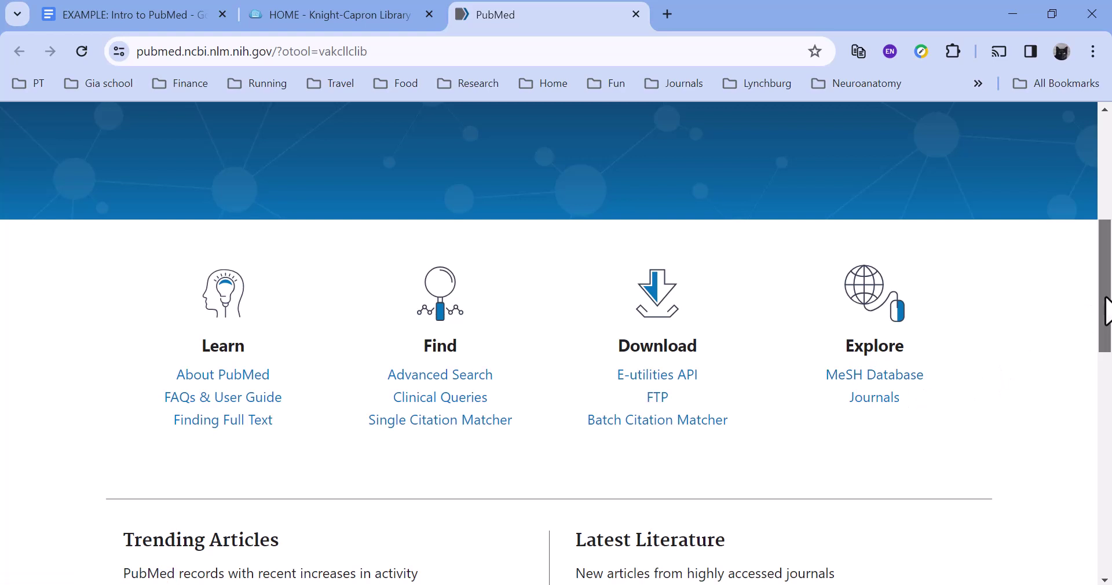
left_click_drag(1107, 313, 1107, 199)
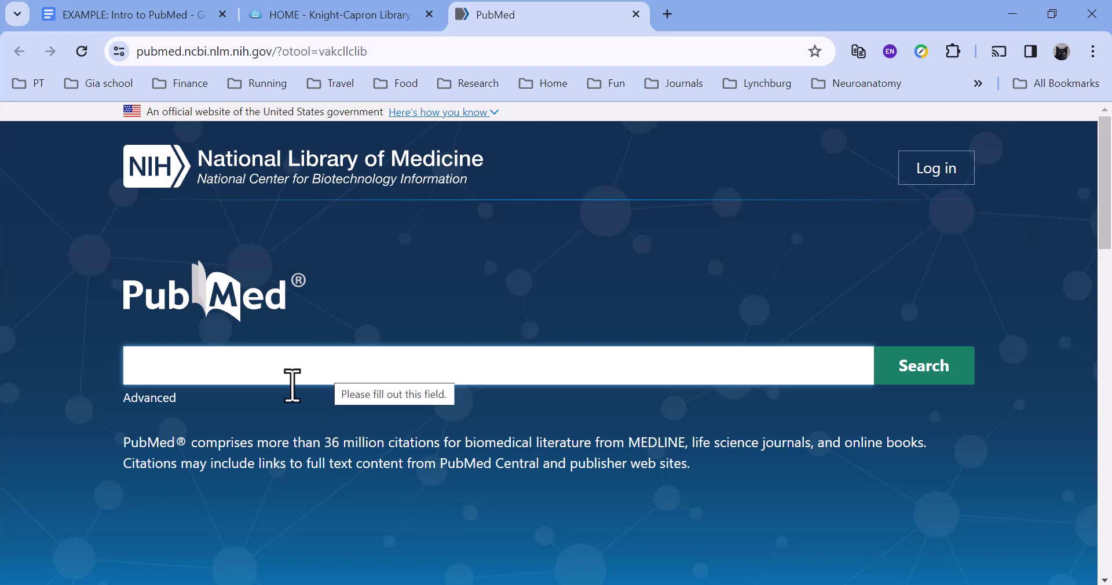
left_click(161, 403)
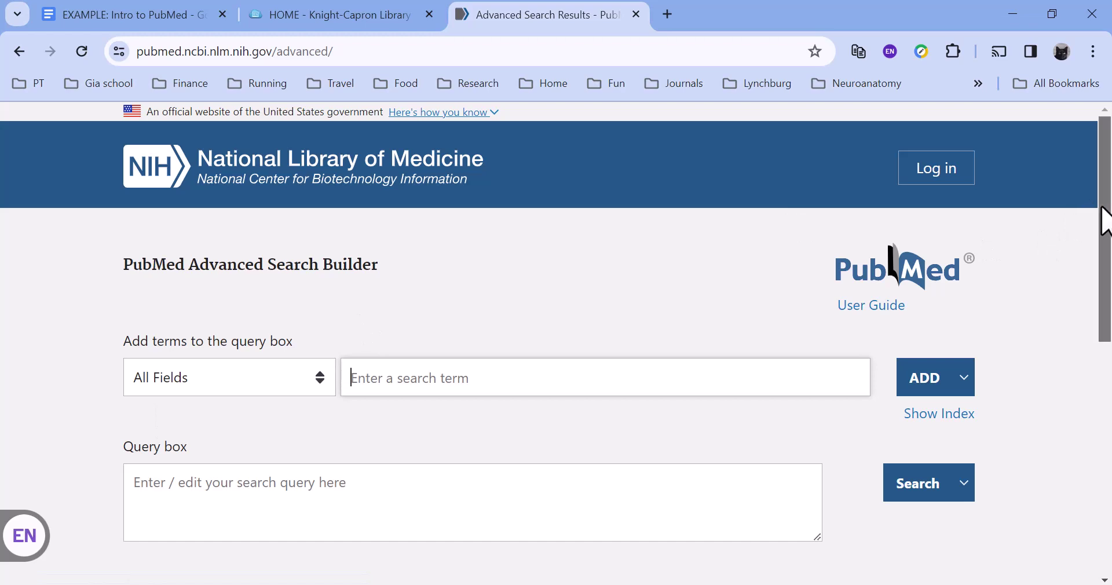
left_click_drag(1104, 218, 1109, 275)
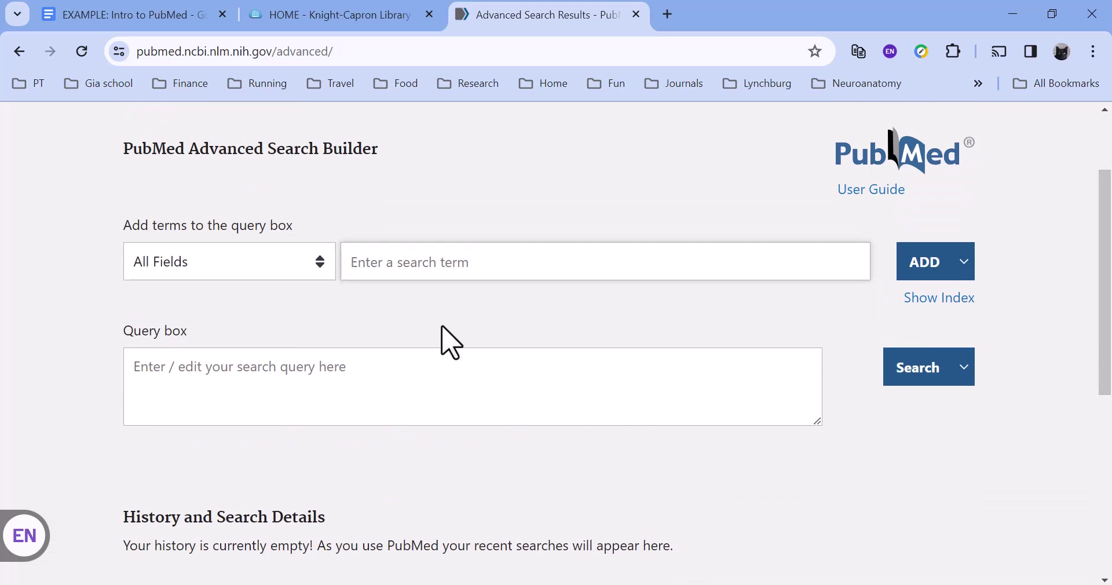
Return to the assignment document and highlight "ankle pain" in yellow in Clinical Question #1.
left_click(112, 16)
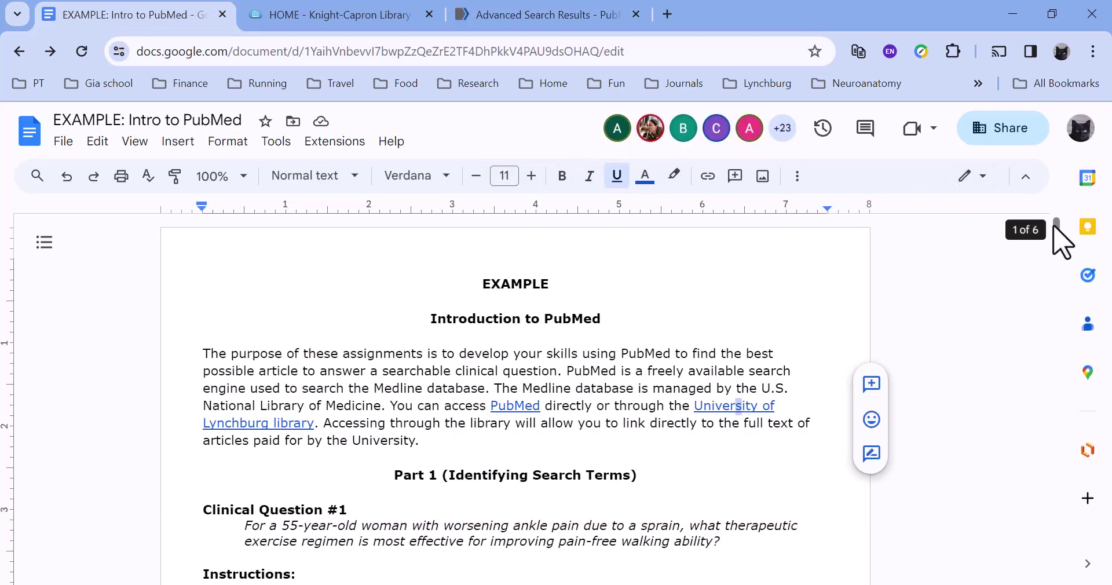
left_click_drag(1052, 228, 1059, 244)
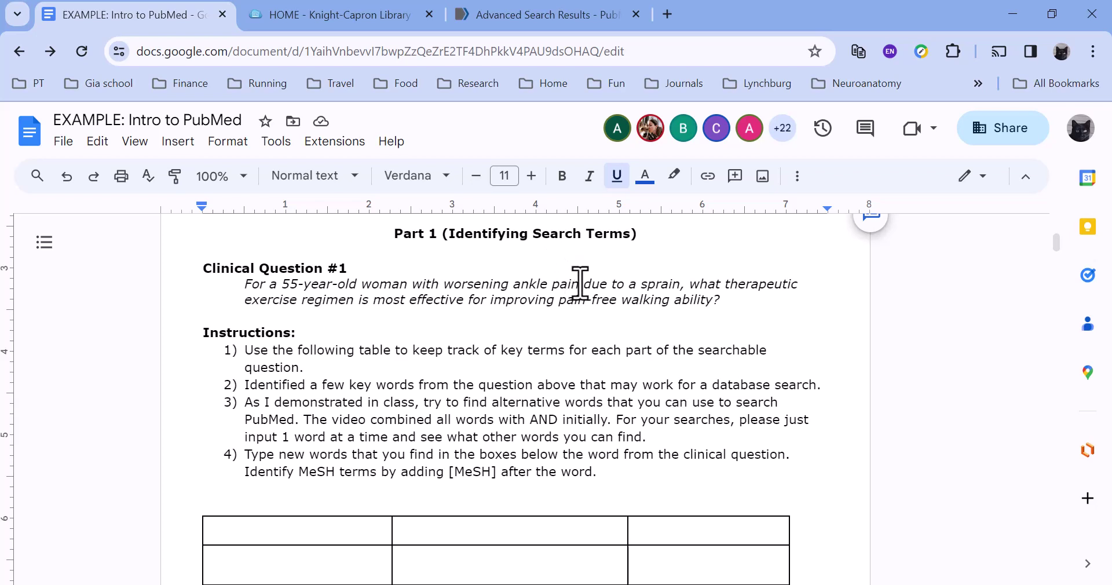
left_click_drag(579, 284, 517, 284)
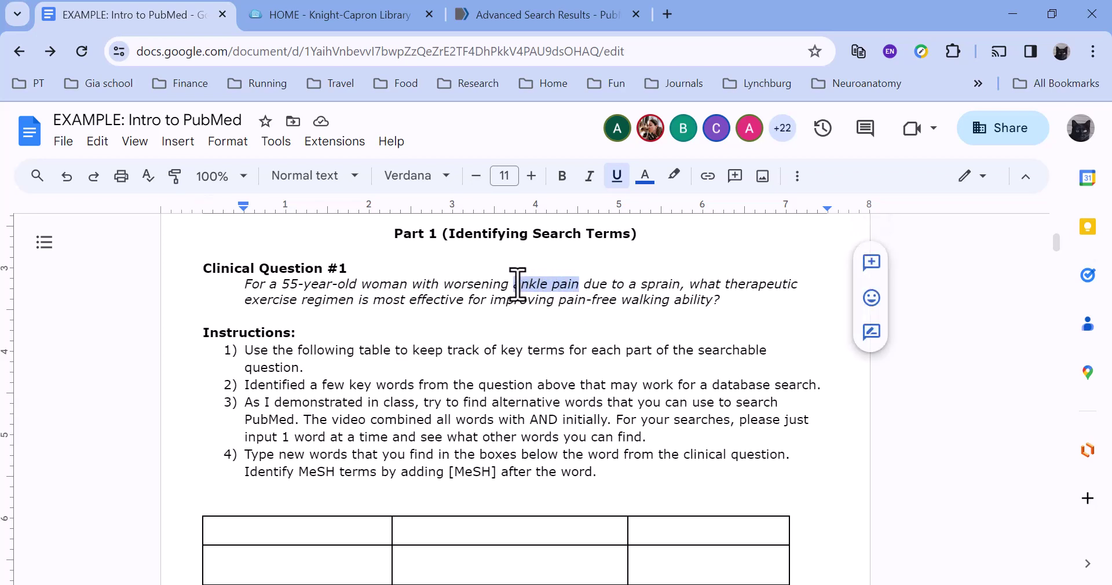
left_click(673, 176)
left_click(736, 255)
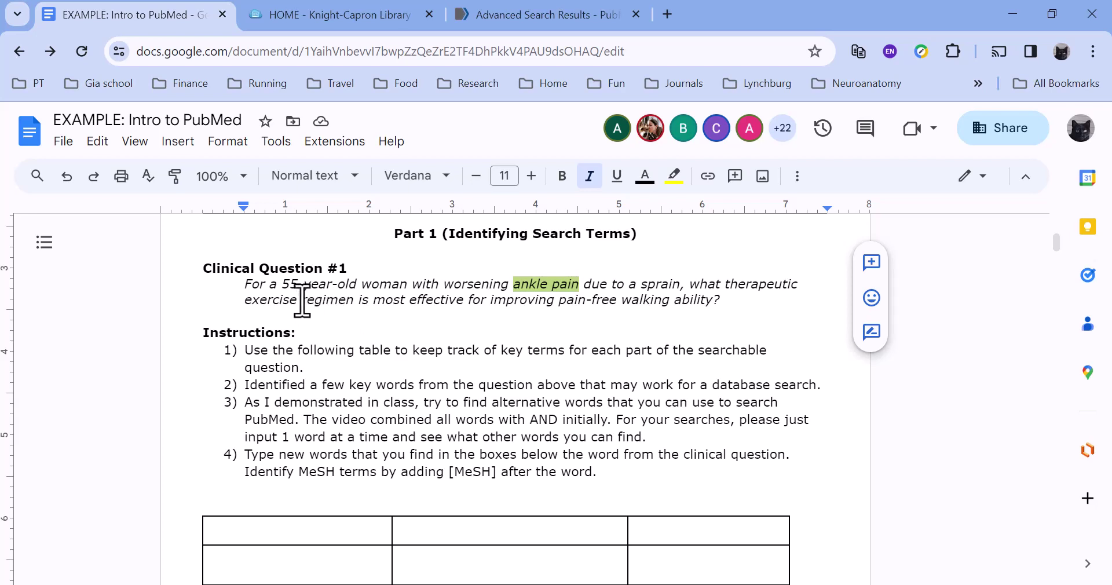
Highlight "therapeutic exercise" in yellow in Clinical Question #1.
left_click_drag(298, 300, 727, 287)
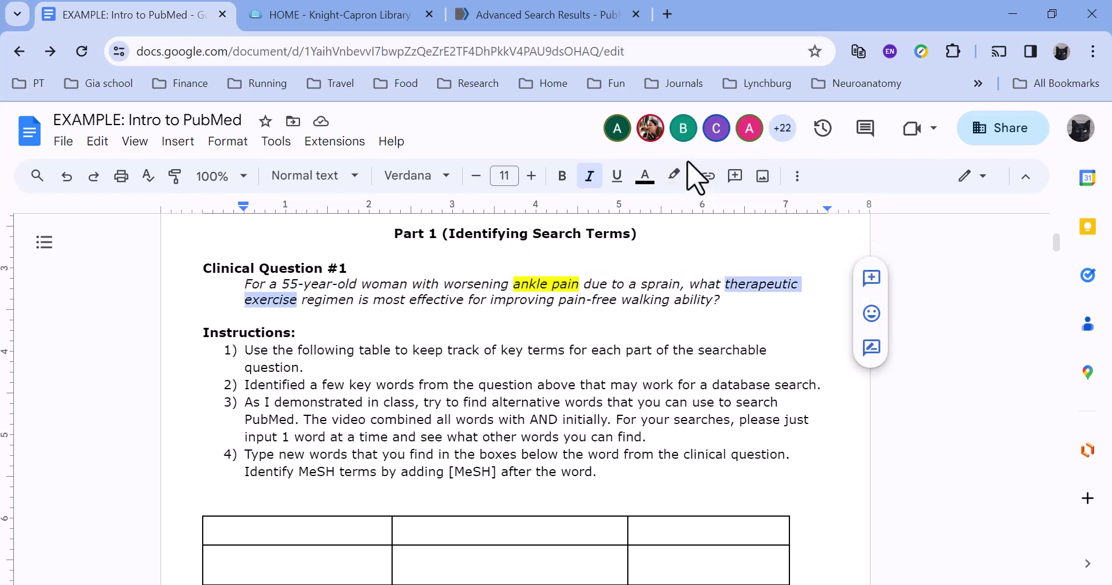
left_click(675, 177)
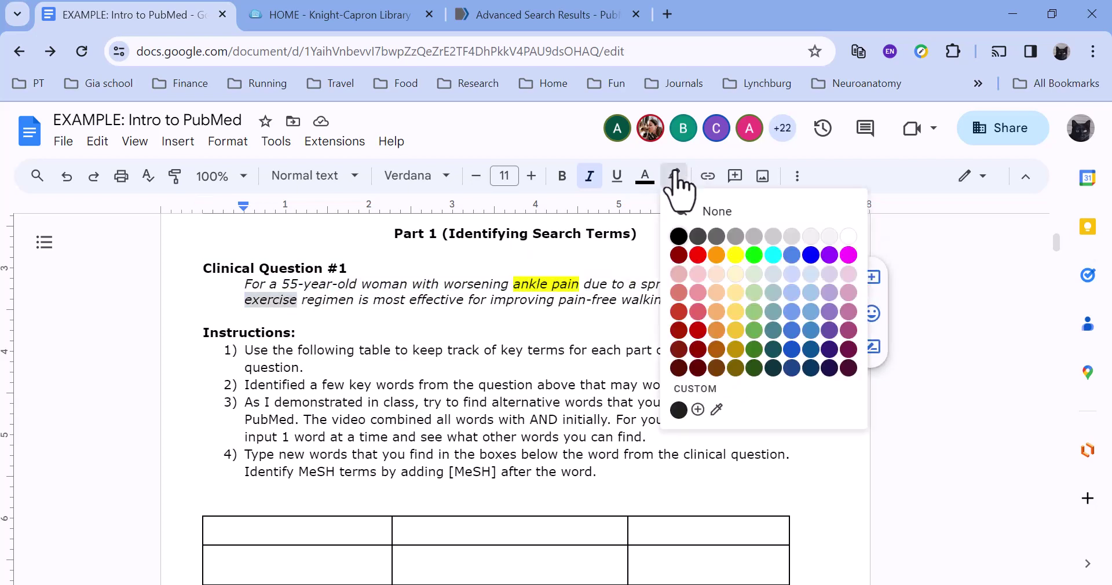
left_click(735, 255)
left_click(726, 339)
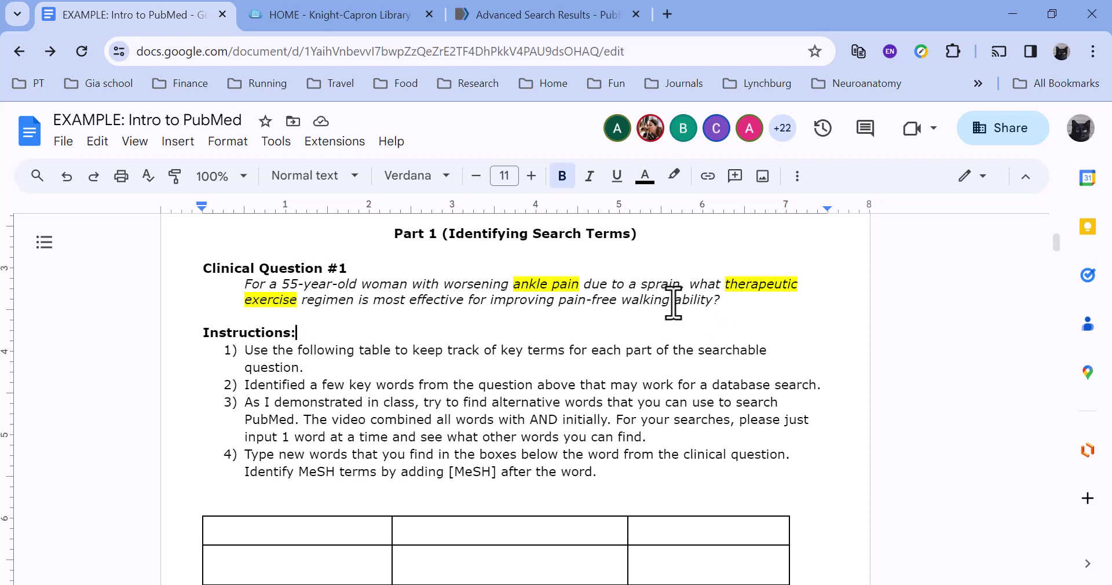
Highlight "walking ability" in yellow at the end of Clinical Question #1.
left_click(716, 300)
left_click_drag(716, 301, 622, 302)
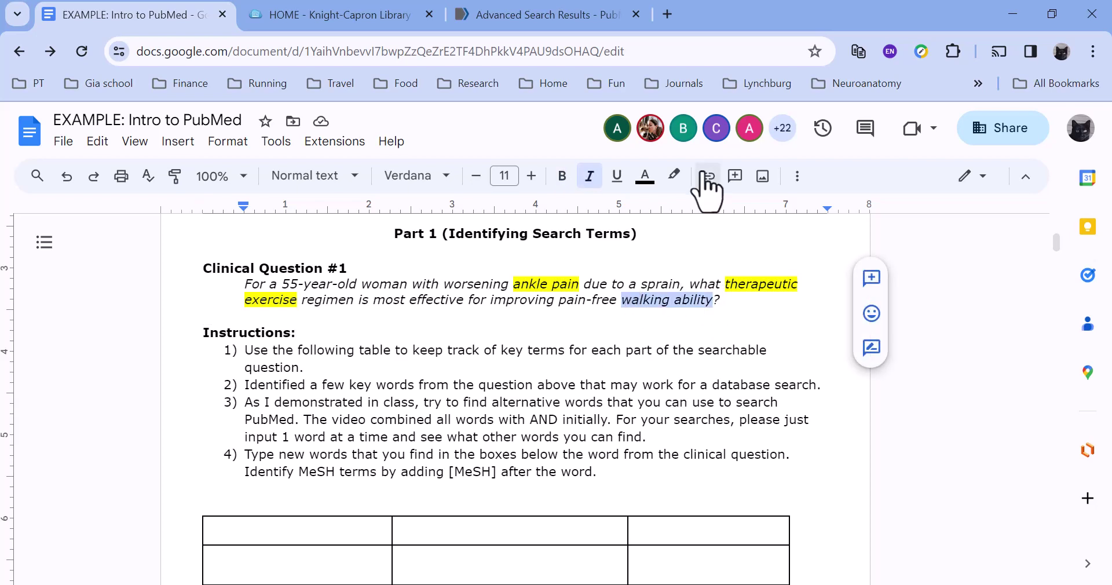
left_click(674, 175)
left_click(736, 255)
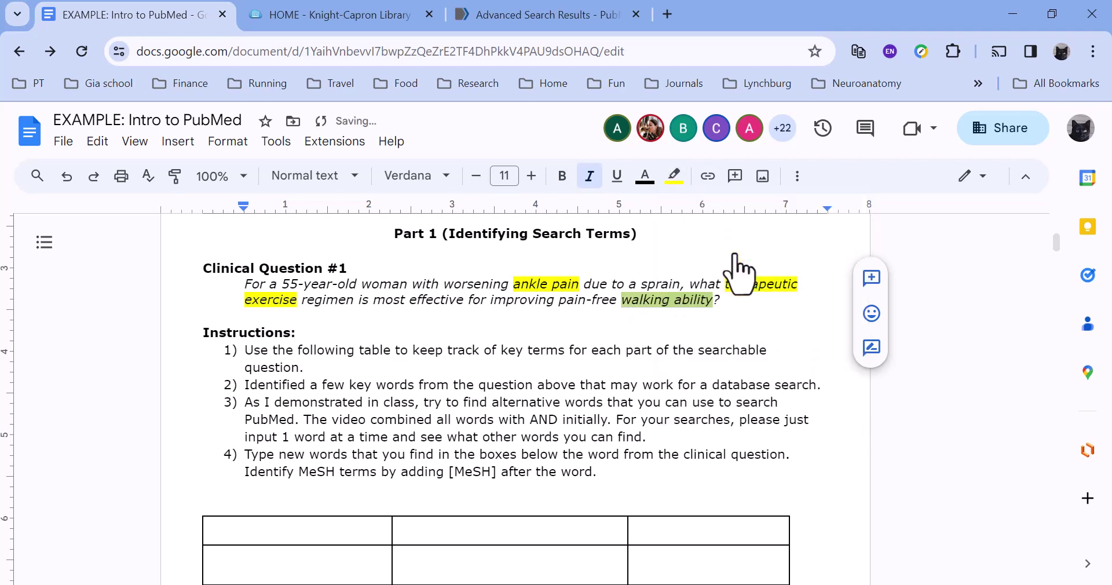
left_click(732, 314)
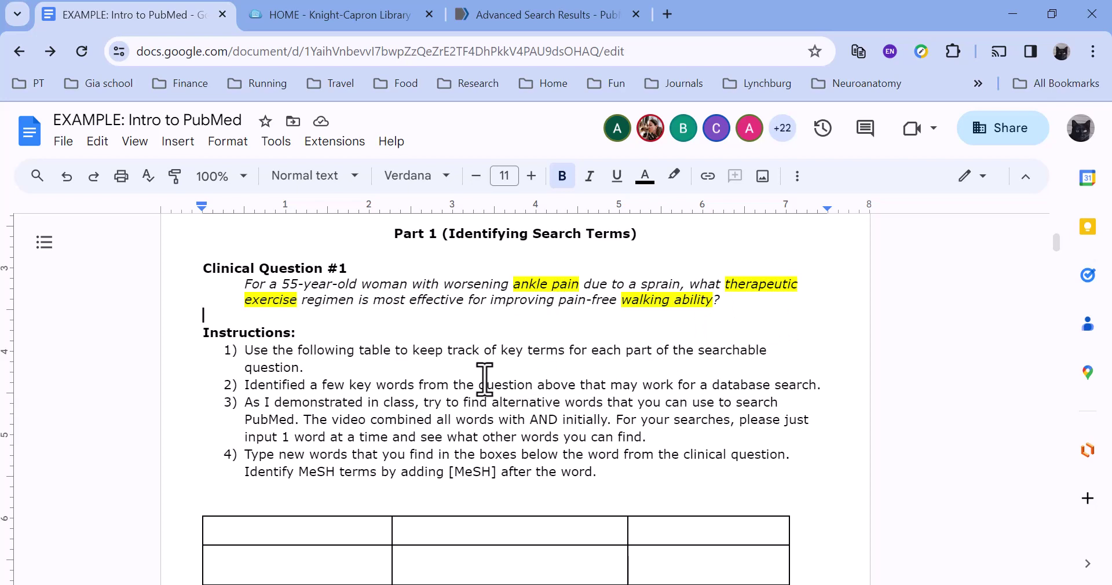
Fill the header row of the key terms table with "Ankle pain", "Therapeutic exercise" and "walking".
left_click(328, 530)
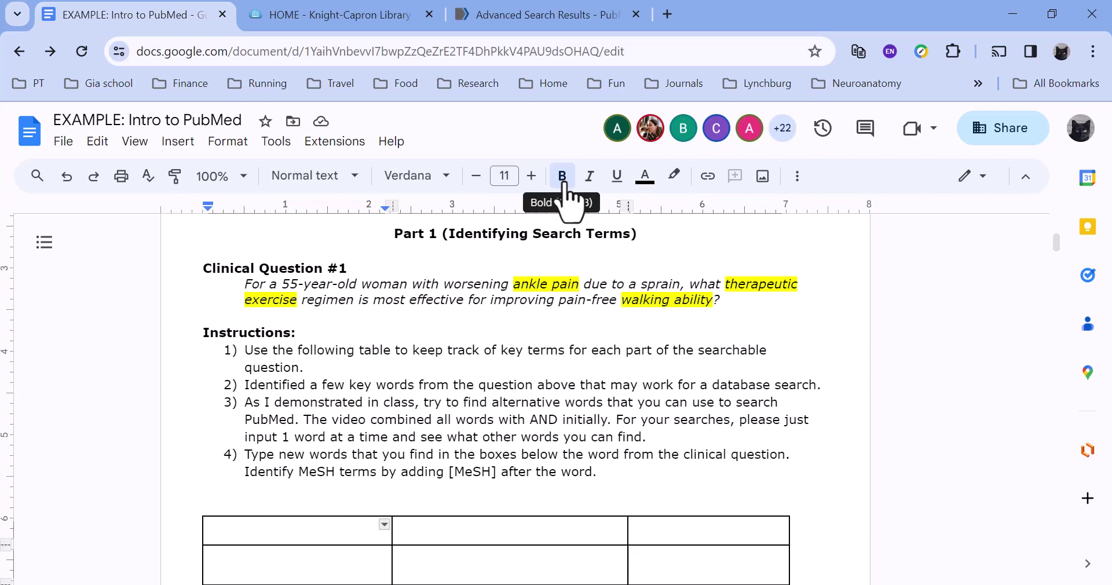
type("Ankle")
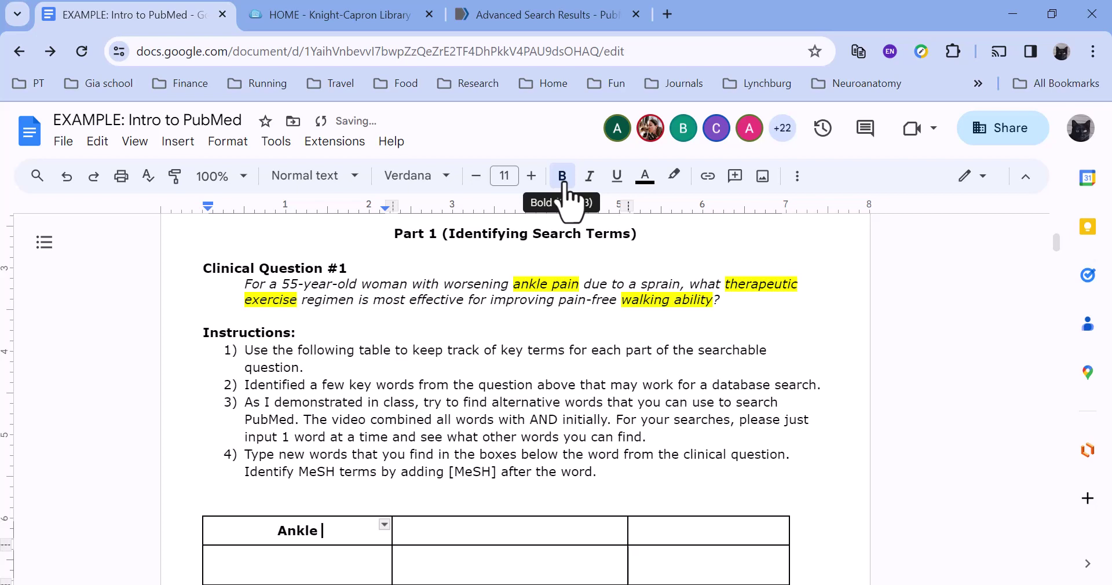
type(" pain")
key("Tab")
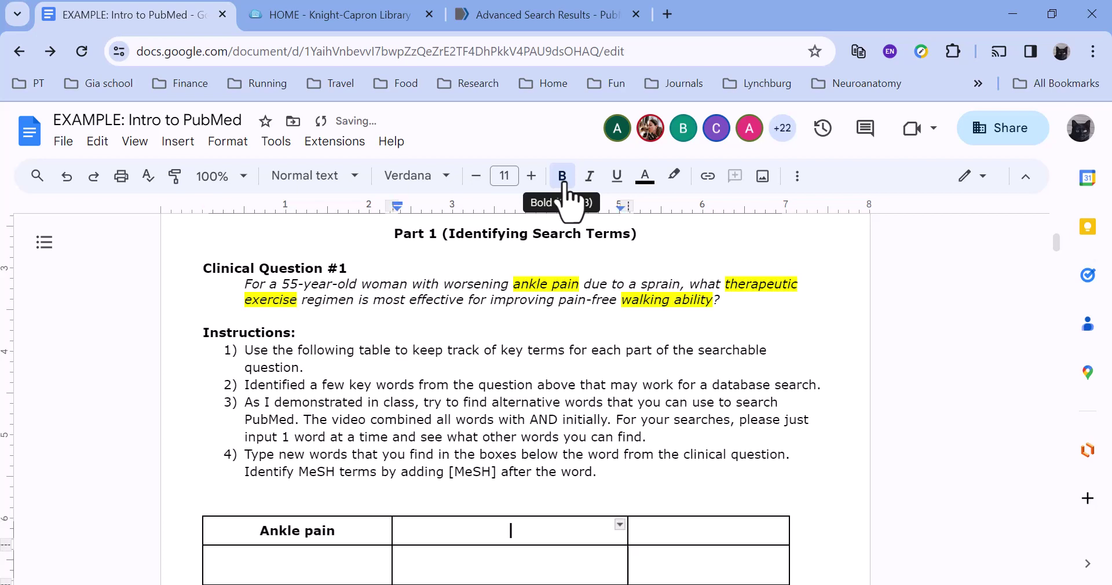
type("Therapeut")
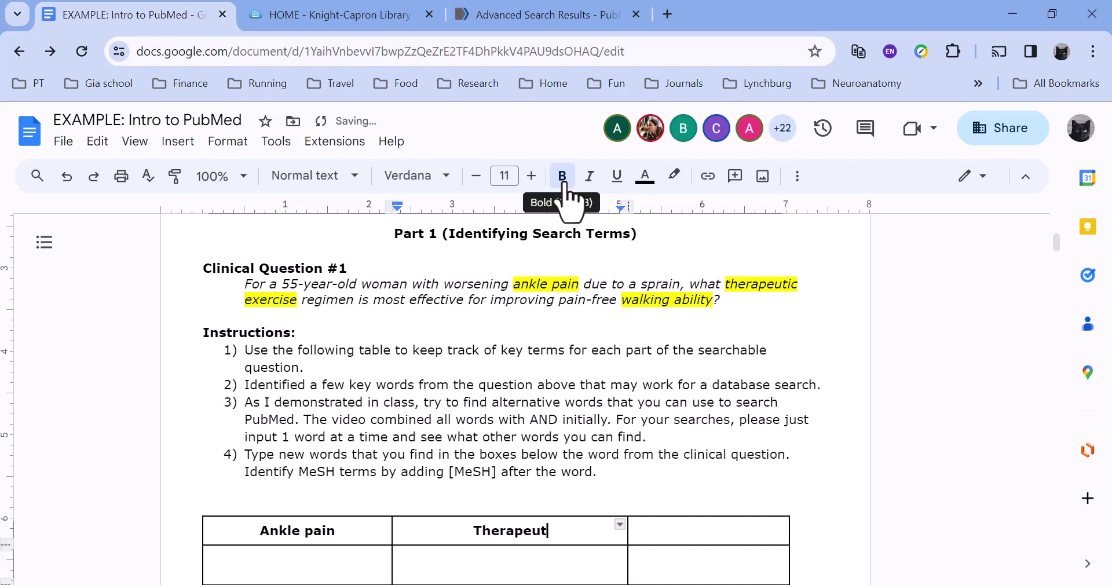
type("ic exrcie")
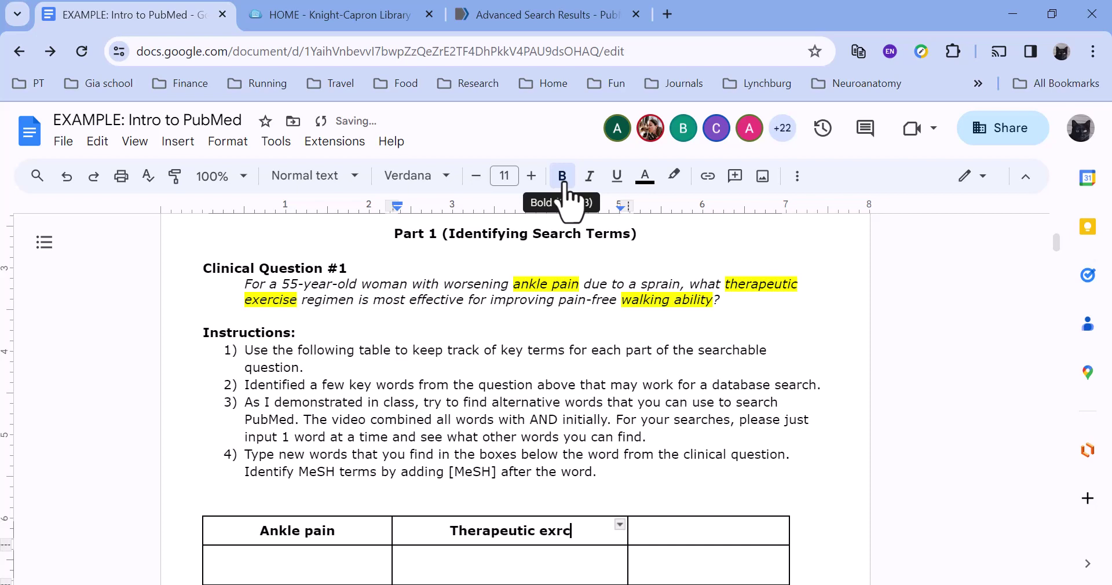
key("BackSpace")
key("BackSpace")
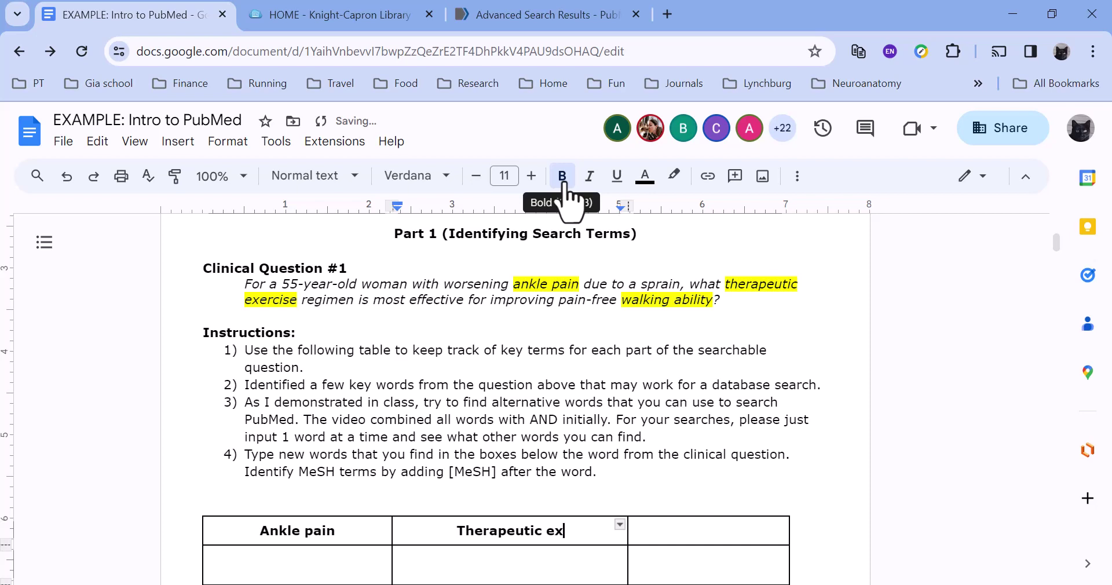
type("ercise")
key("Tab")
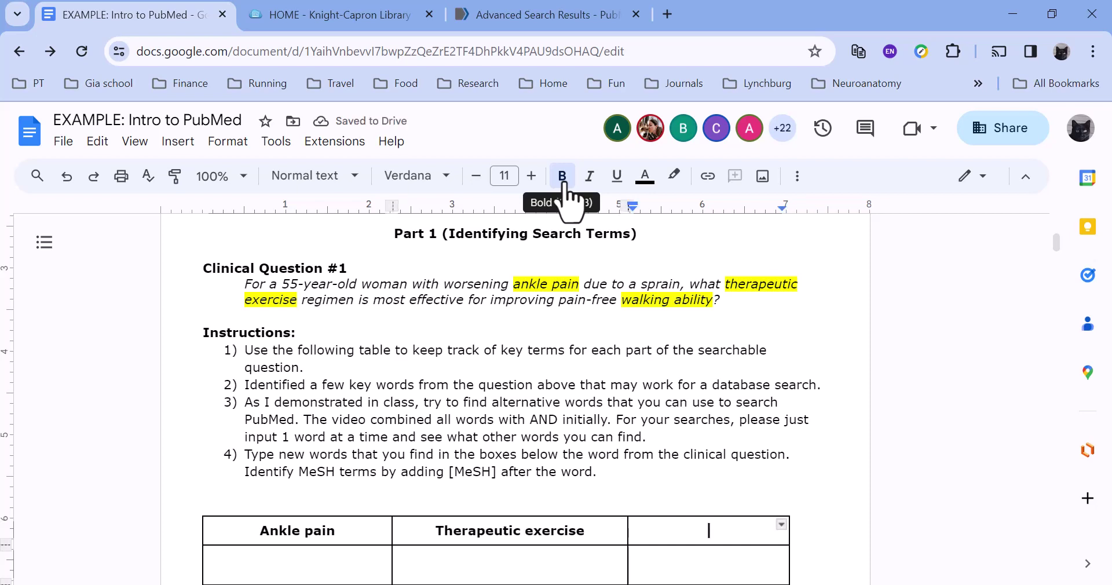
type("walking")
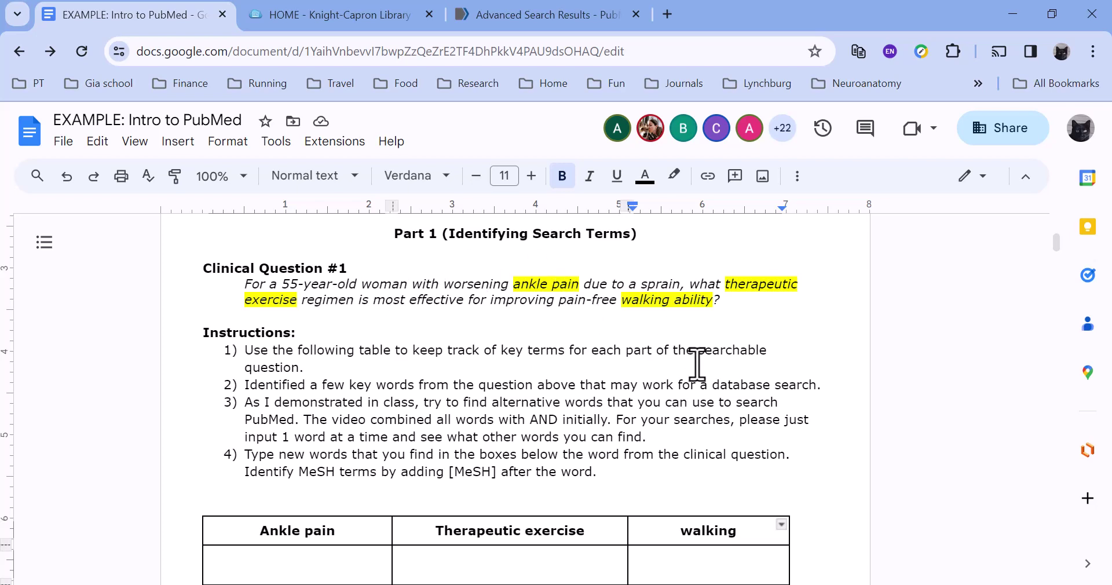
Copy "Ankle pain" from the key terms table header and paste it into the query box of PubMed's Advanced Search Builder.
left_click_drag(1056, 245, 1056, 253)
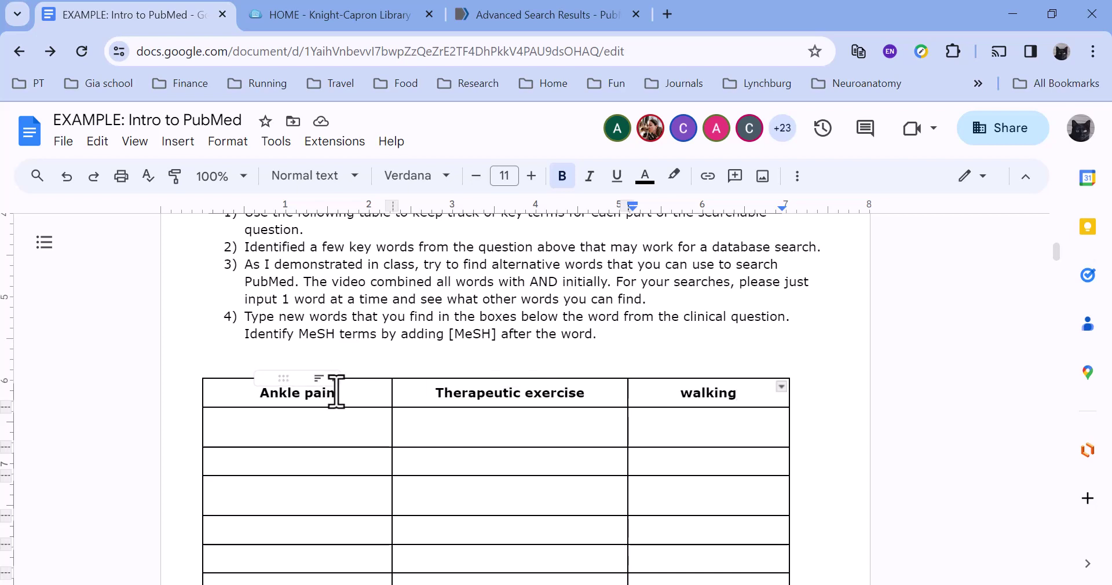
left_click_drag(336, 392, 261, 398)
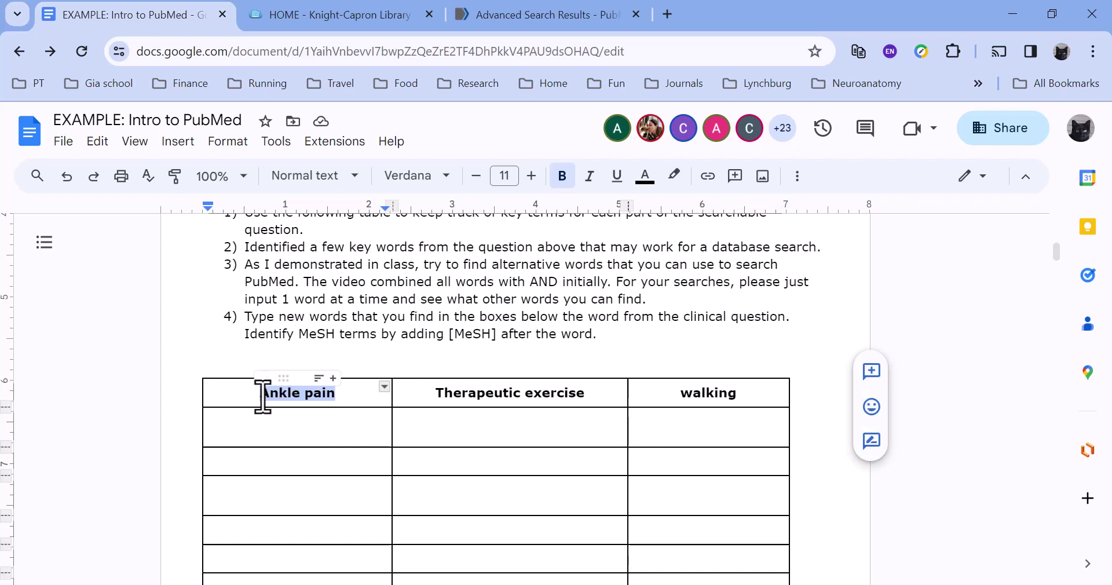
right_click(261, 398)
left_click(373, 220)
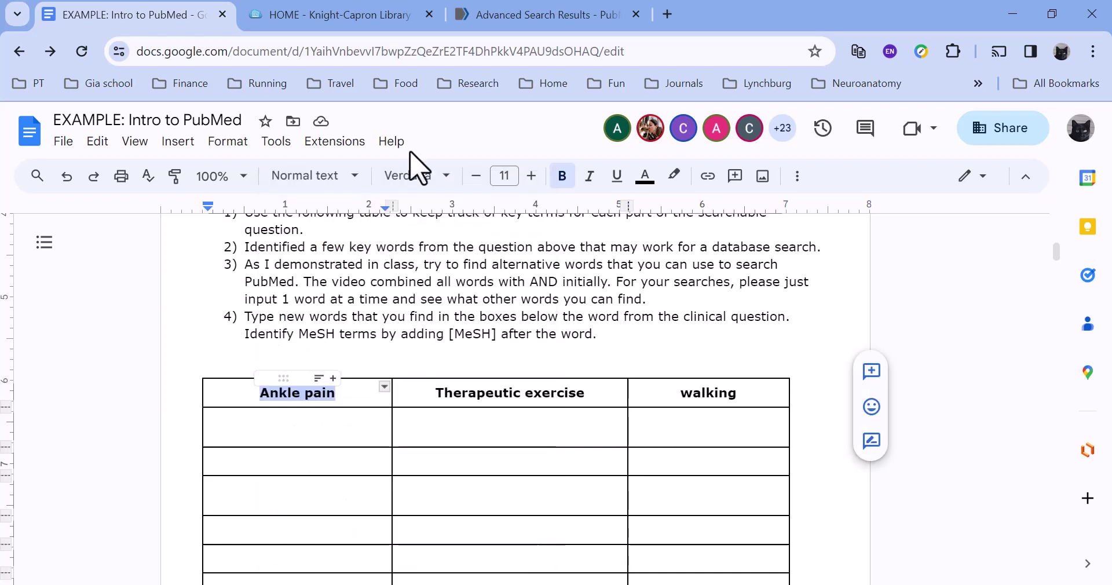
left_click(520, 21)
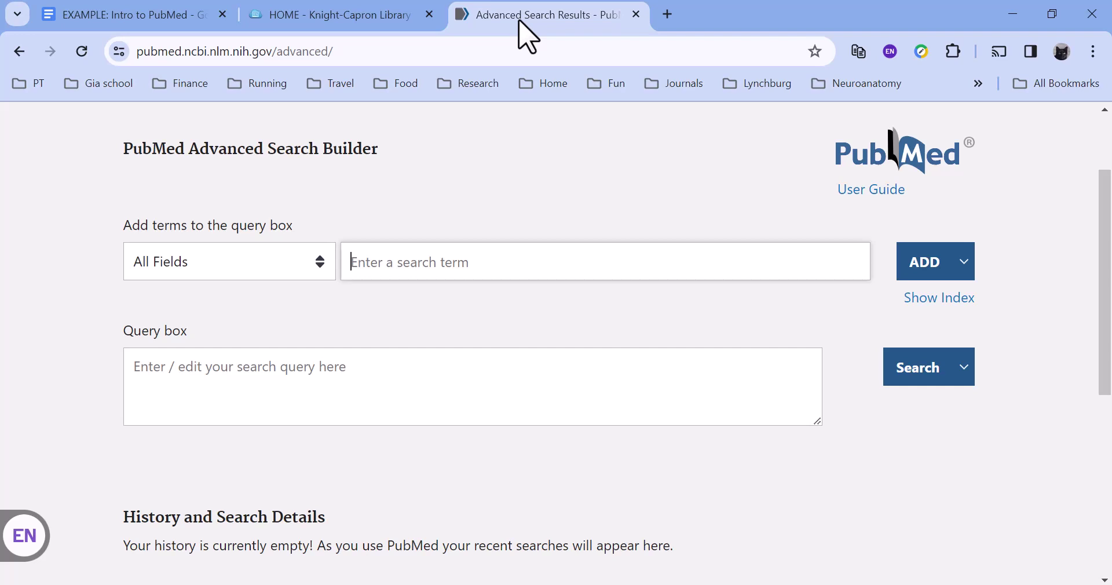
left_click(169, 367)
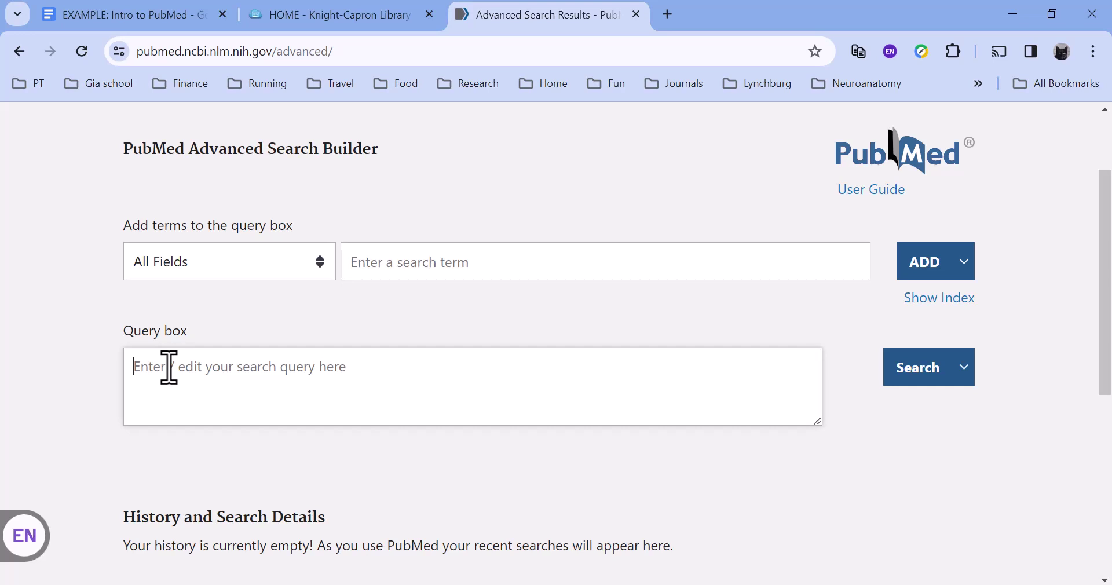
right_click(169, 367)
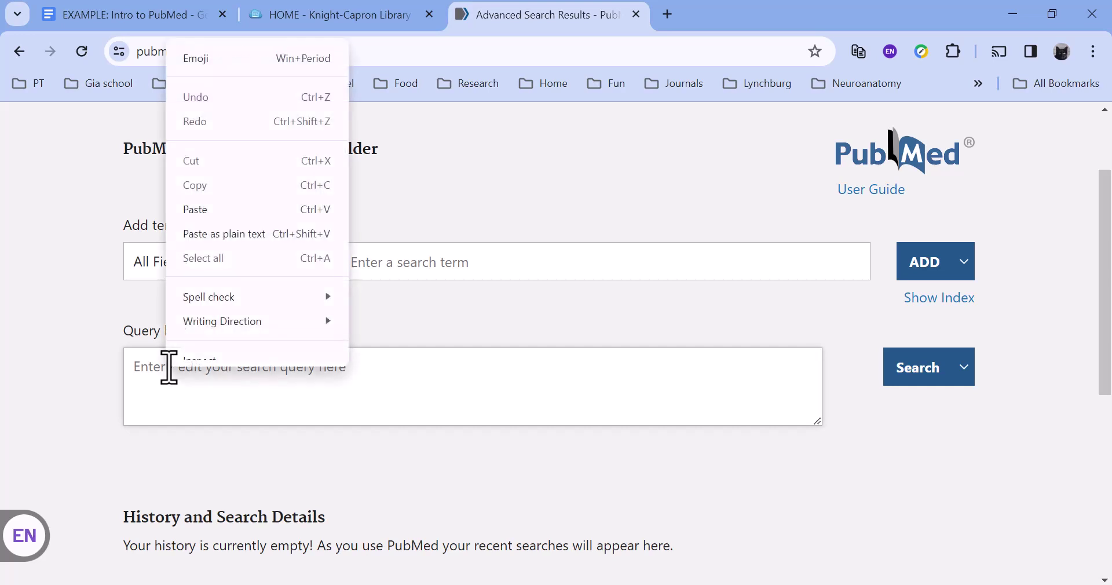
left_click(227, 222)
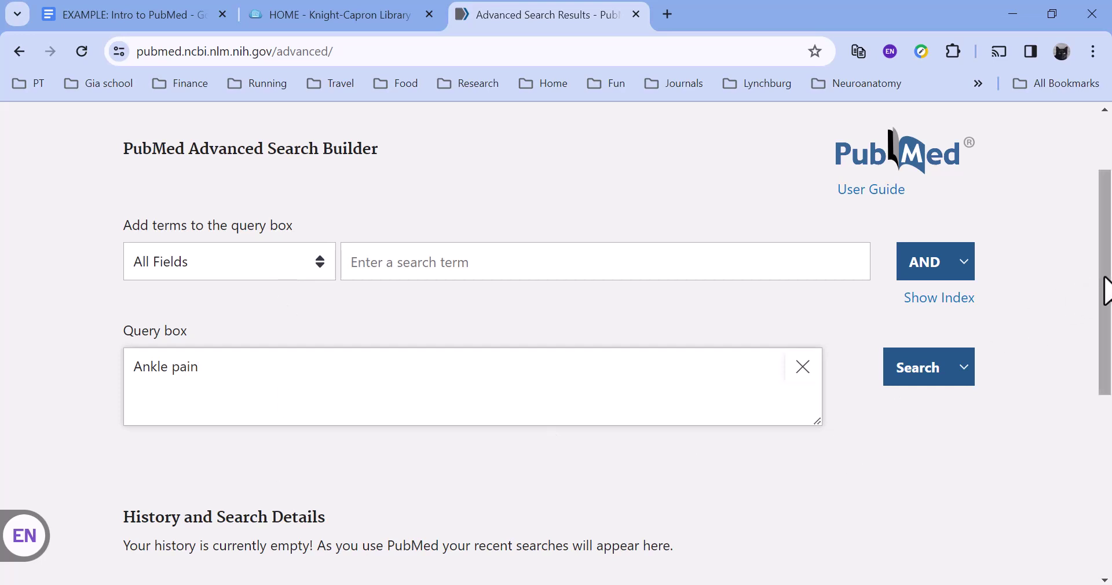
Add the Ankle pain query to the PubMed search history instead of running it directly.
left_click_drag(1105, 289, 1108, 319)
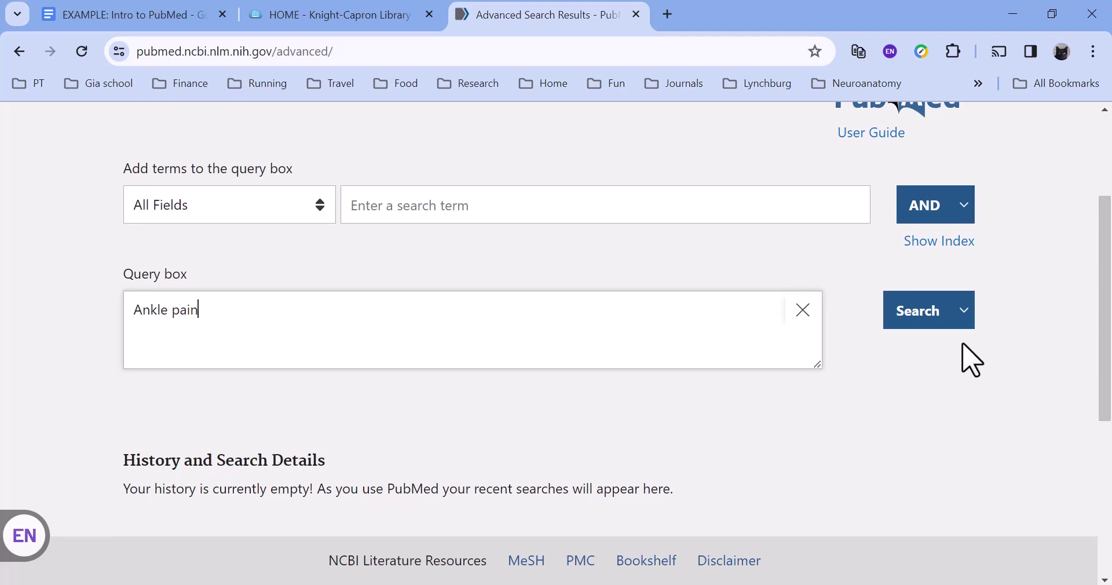
left_click(964, 311)
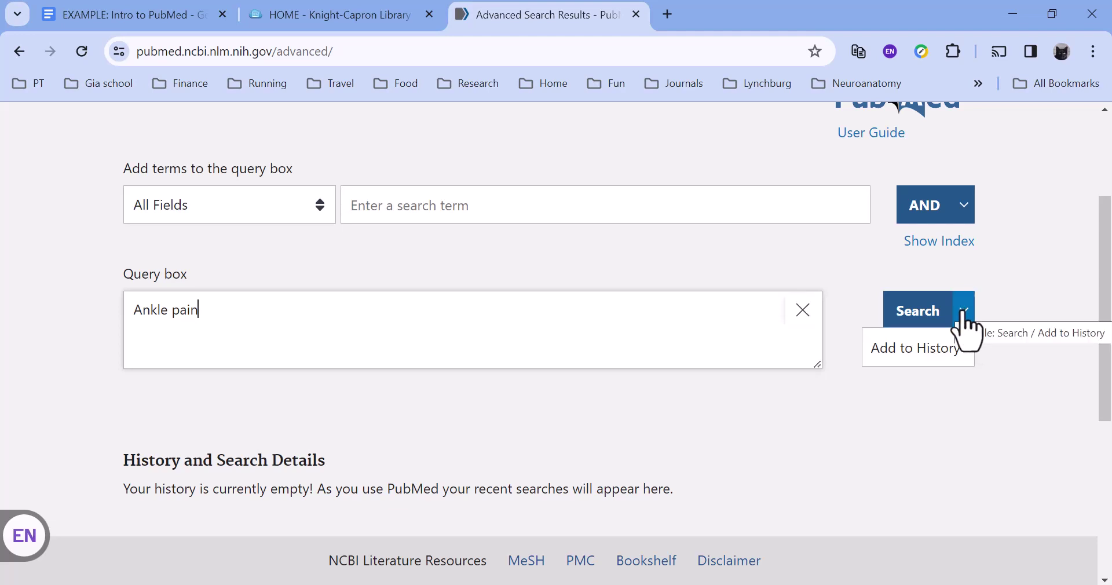
left_click(938, 345)
left_click(965, 322)
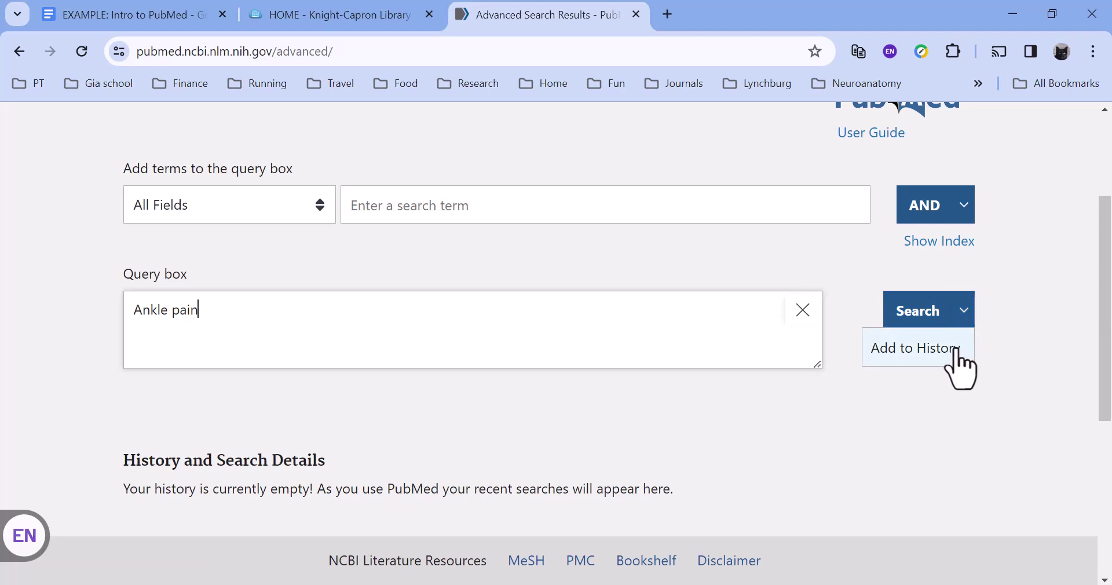
left_click(959, 368)
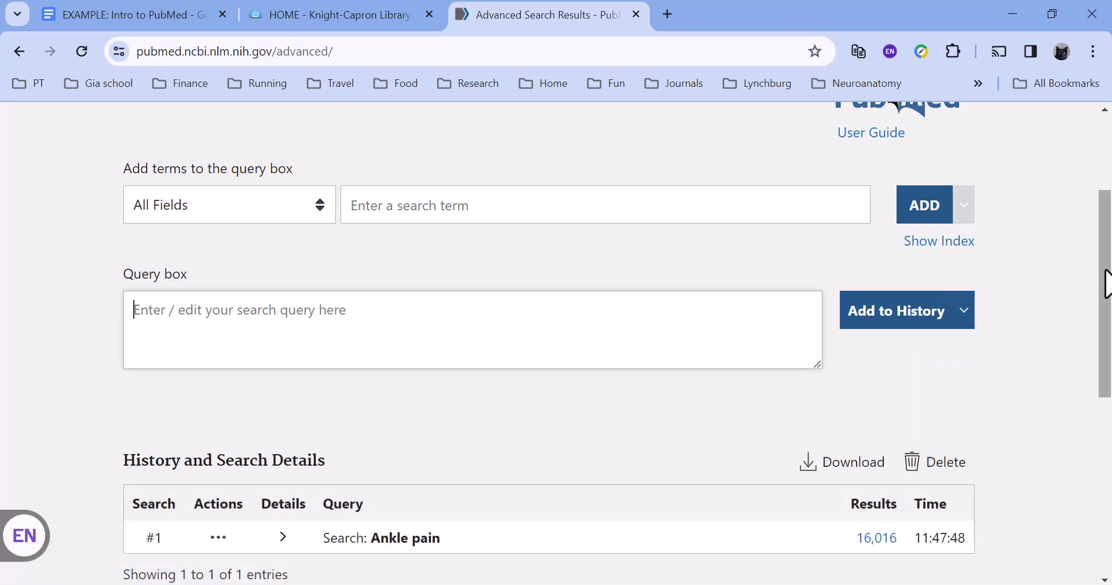
Expand the search details of the unquoted Ankle pain entry in the history to examine its MeSH terms and translations.
left_click_drag(1107, 280, 1107, 352)
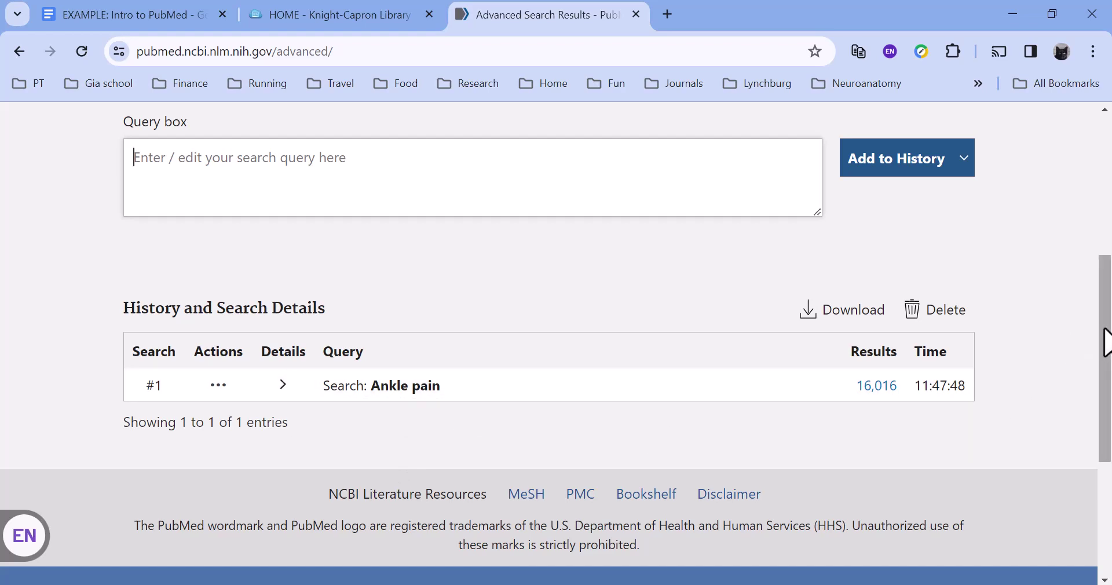
left_click_drag(1107, 342, 1110, 379)
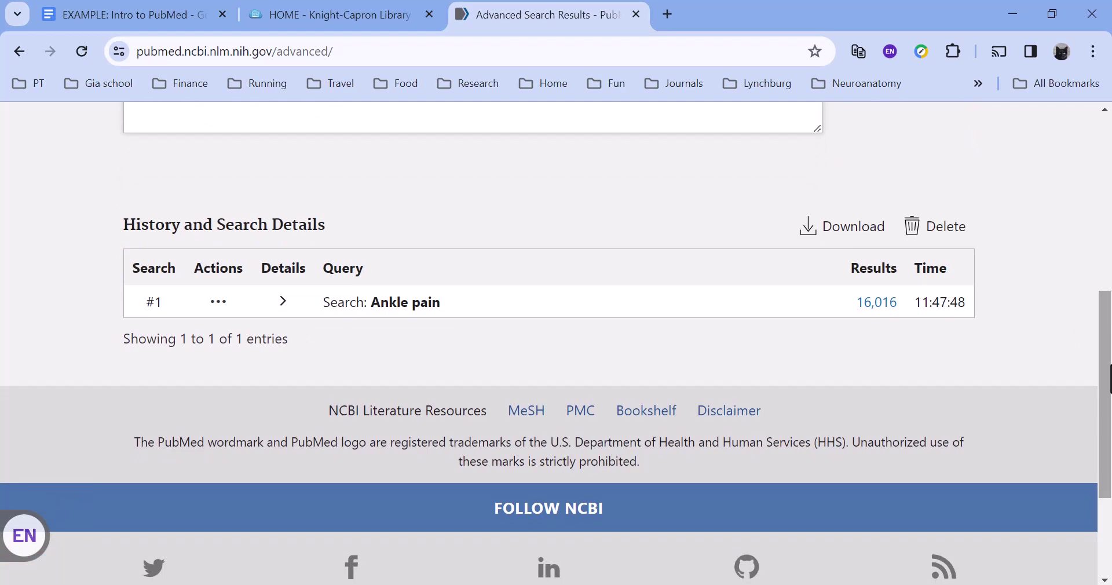
left_click(284, 301)
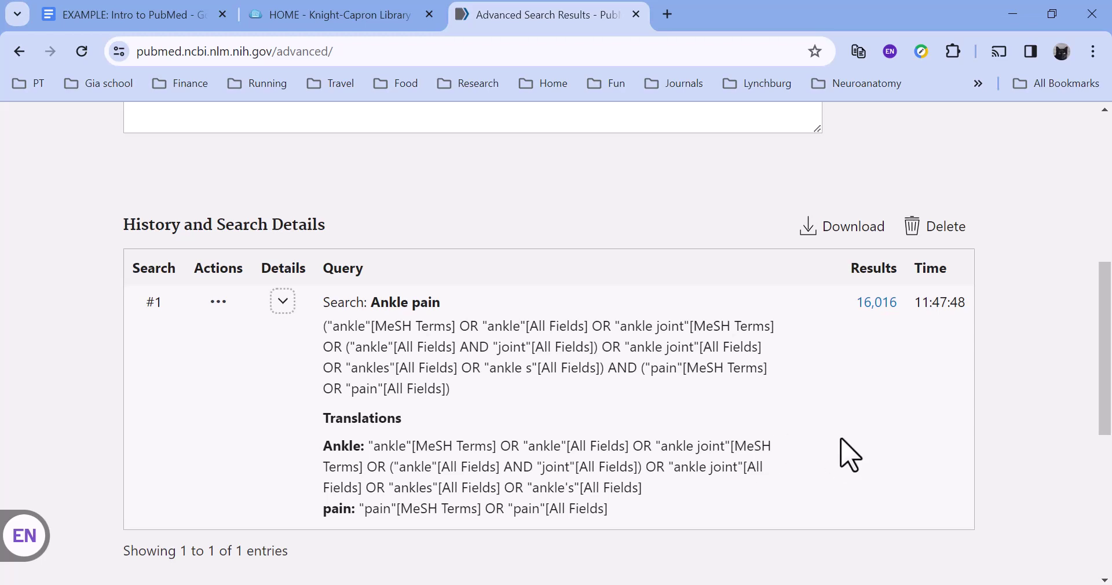
Enter the exact phrase "ankle pain" in quotation marks as a new query and add it to the search history.
left_click_drag(1106, 303, 1106, 241)
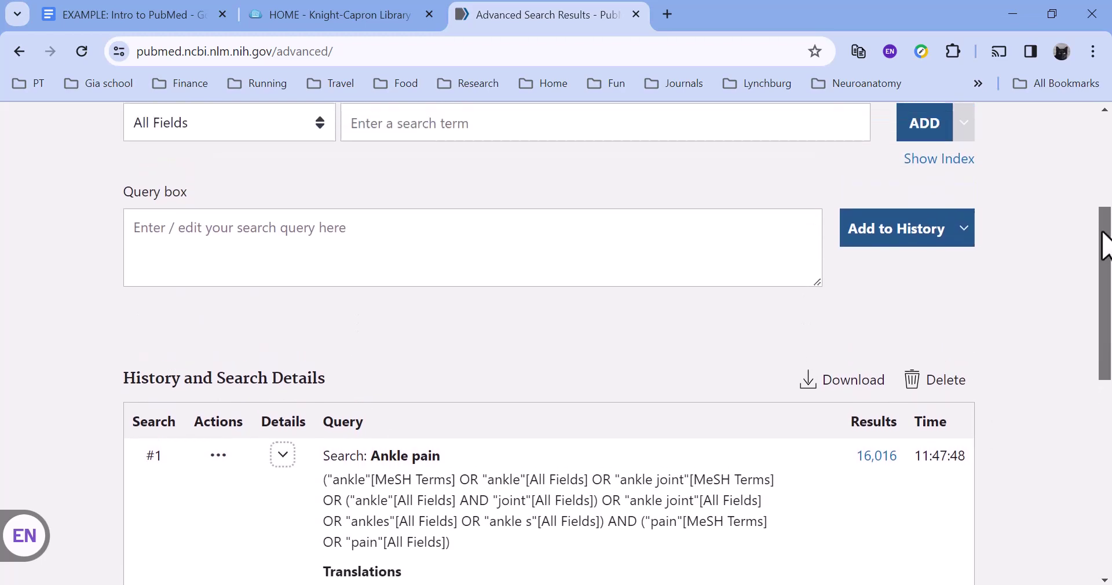
left_click(533, 238)
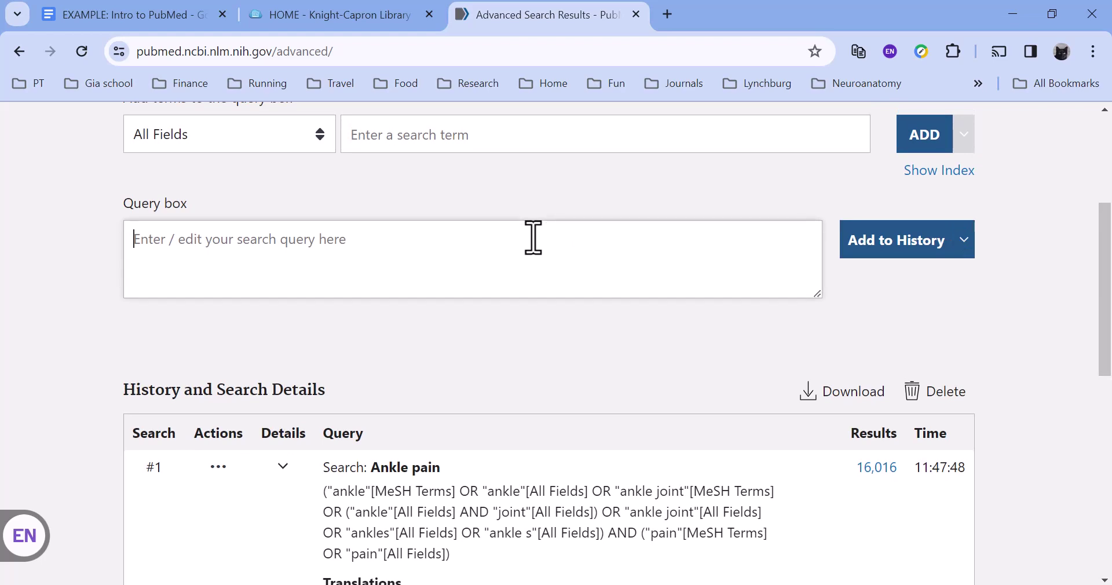
type("\"ankl")
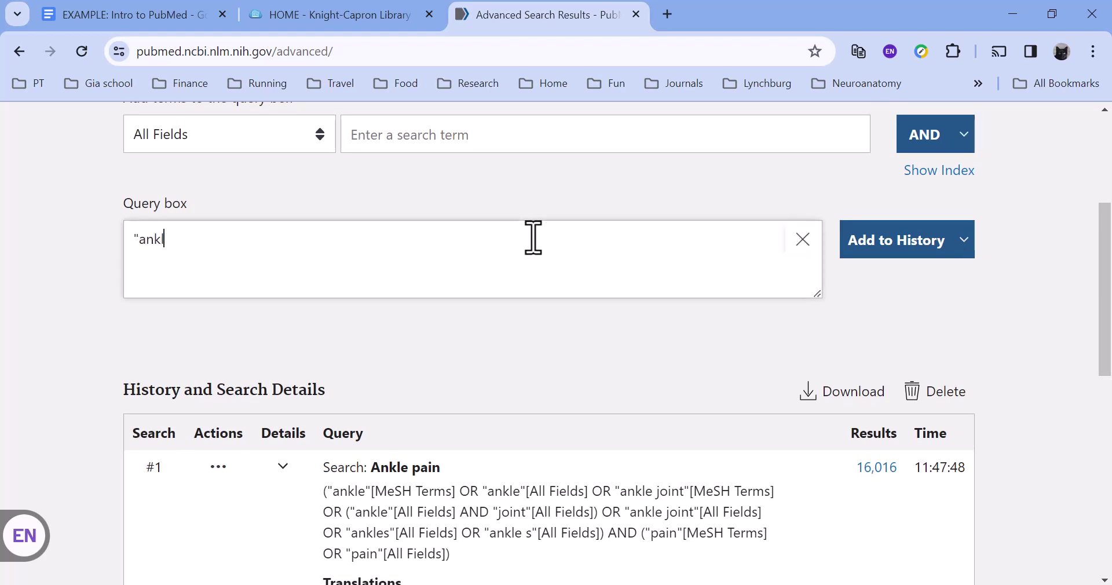
type("e pain\"")
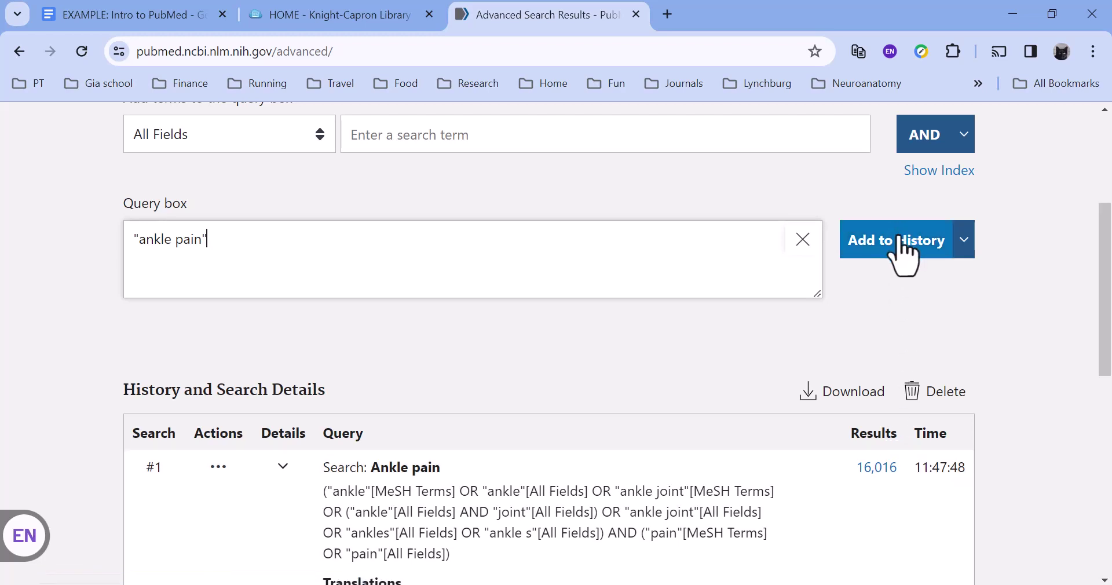
left_click(904, 243)
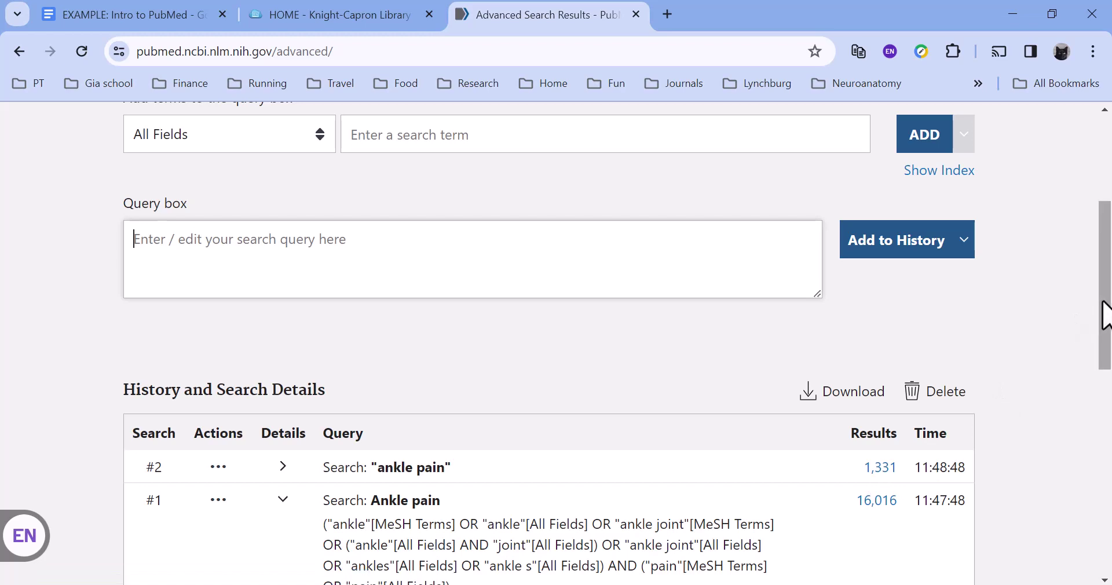
Expand the details of the quoted "ankle pain" search, then open its results list and look through the first articles.
left_click_drag(1104, 313, 1106, 356)
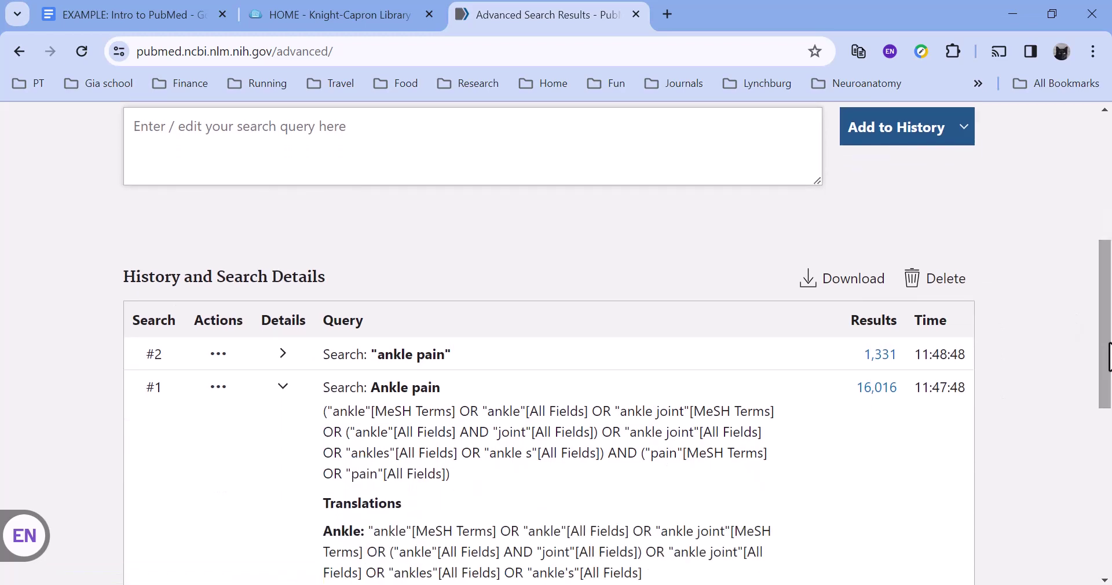
left_click(283, 355)
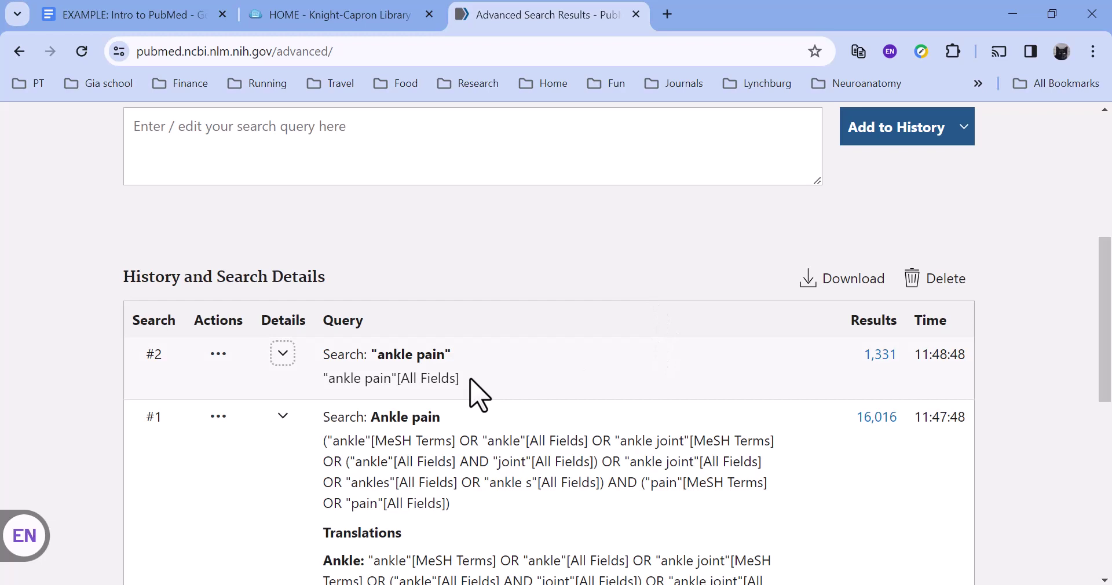
left_click(878, 356)
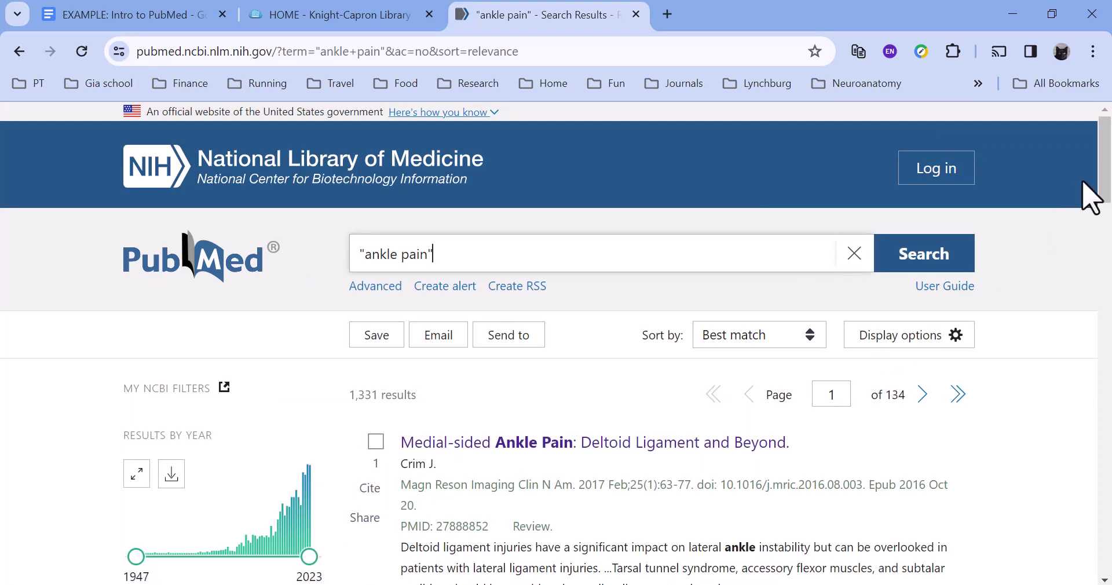
left_click_drag(1107, 165, 1108, 210)
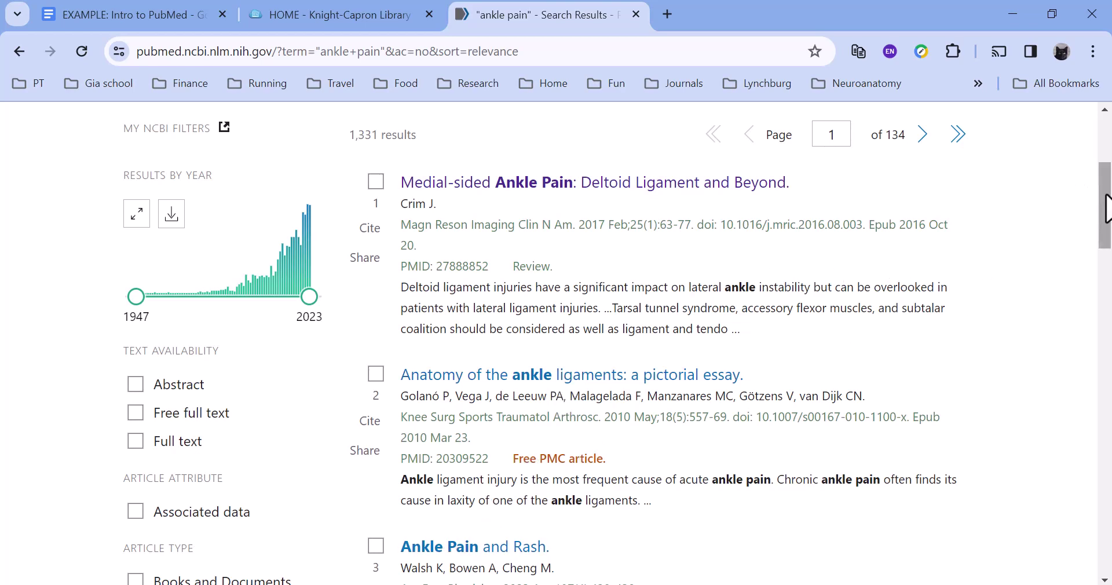
mouse_move(1106, 197)
left_mouse_down()
mouse_move(1109, 348)
mouse_move(1109, 185)
mouse_move(1109, 209)
left_mouse_up()
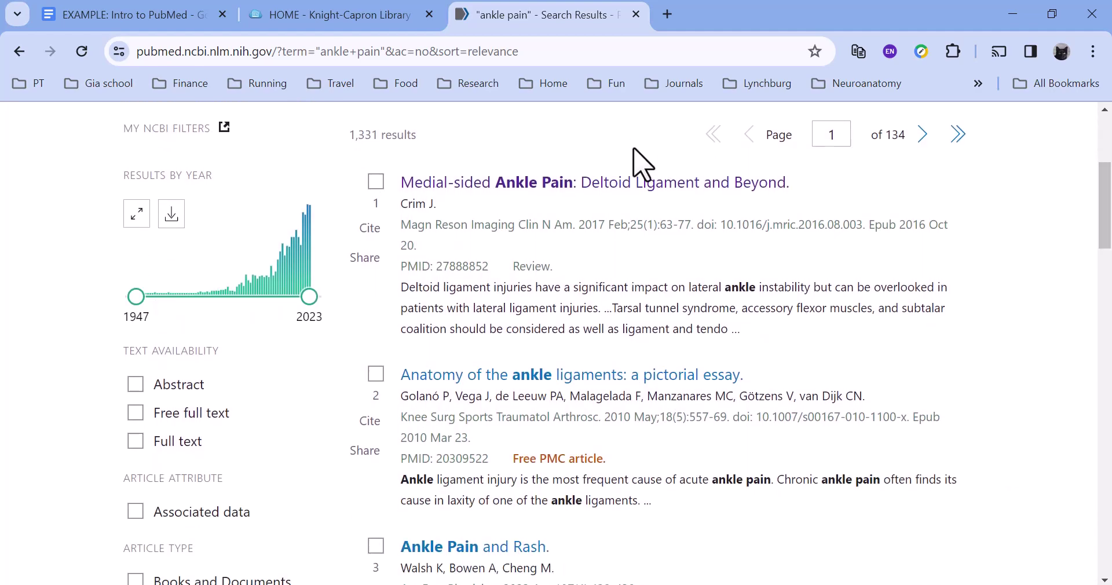
Open the article "Medial-sided Ankle Pain: Deltoid Ligament and Beyond" and select the alternative term "ankle injuries" in its abstract.
left_click(555, 189)
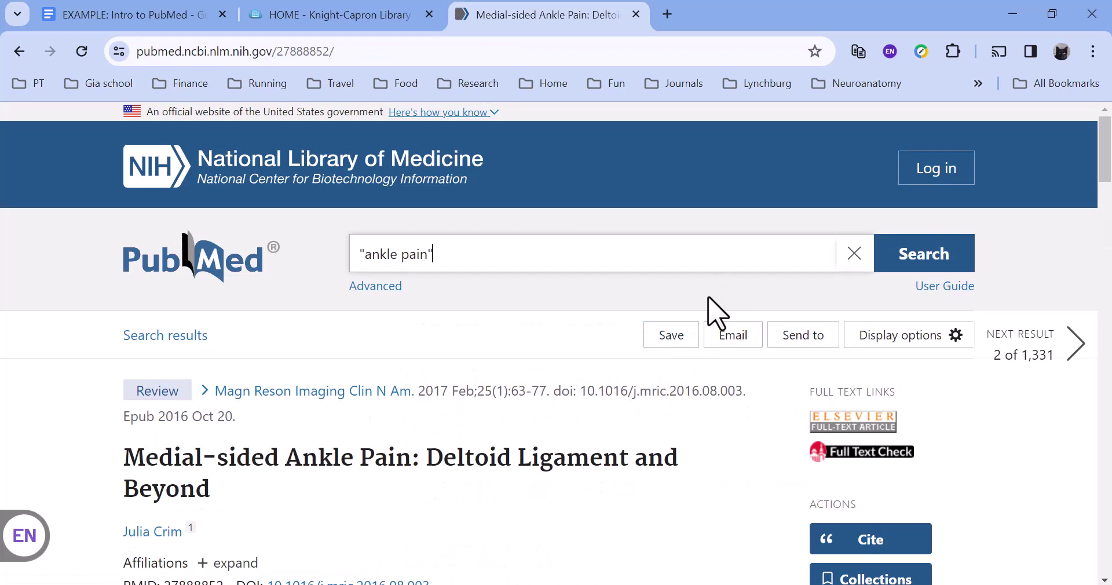
left_click_drag(1107, 145, 1107, 179)
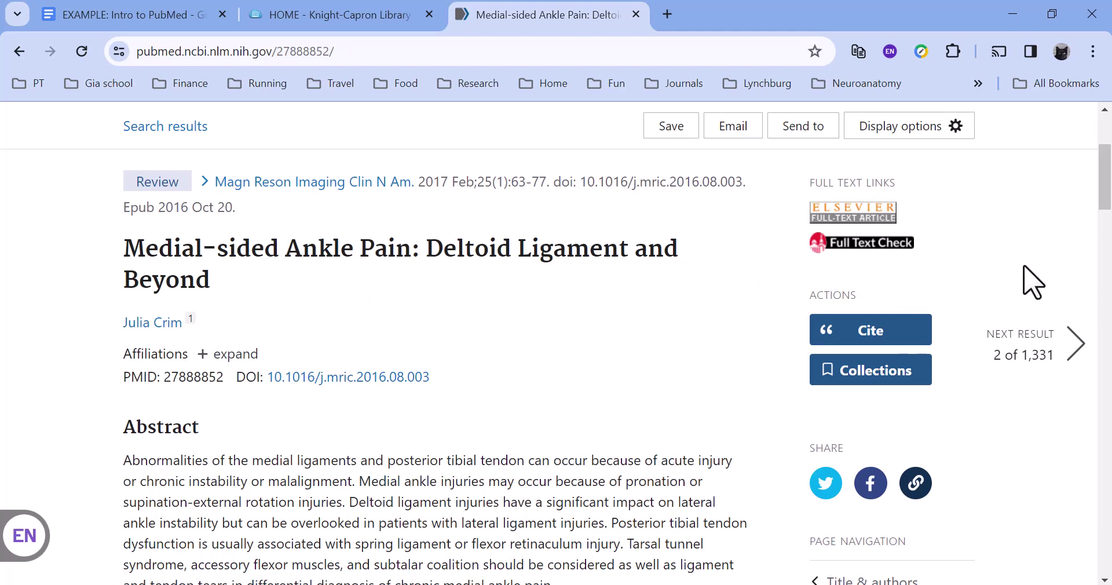
scroll(1106, 185, "down", 1)
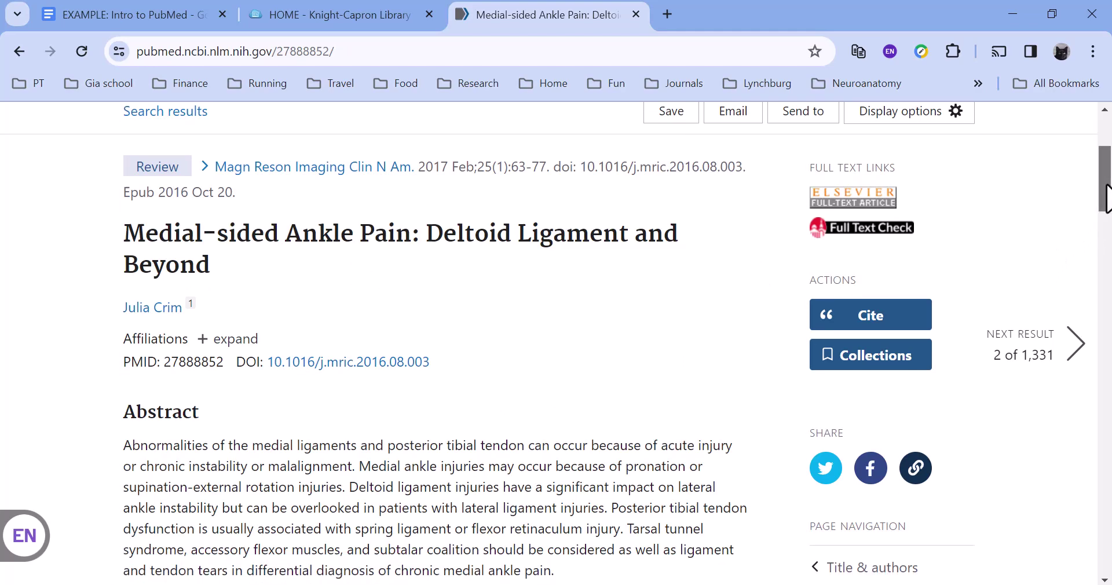
scroll(1106, 185, "down", 3)
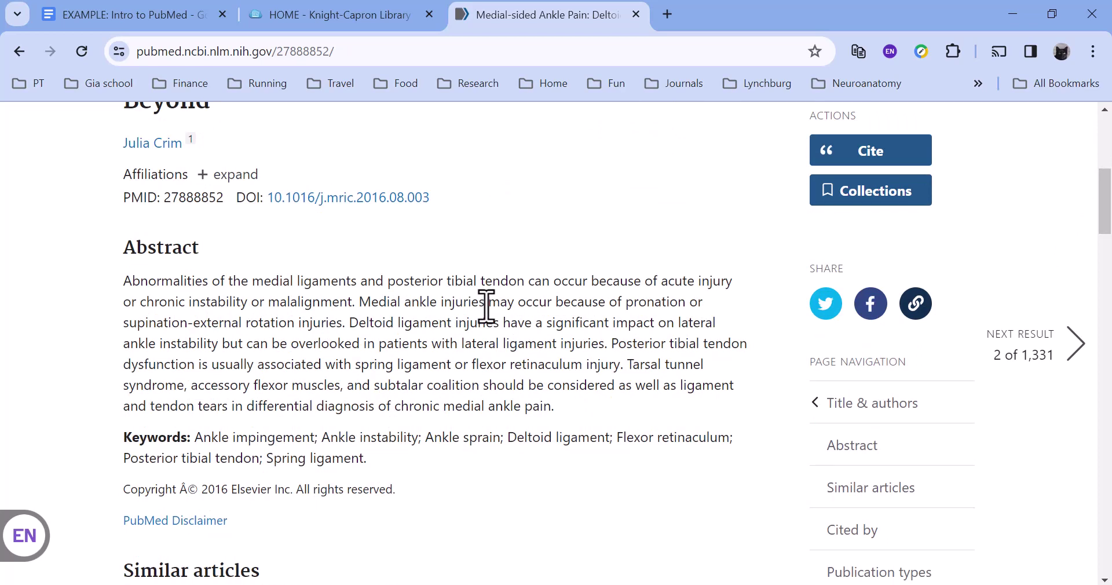
left_click_drag(486, 302, 412, 310)
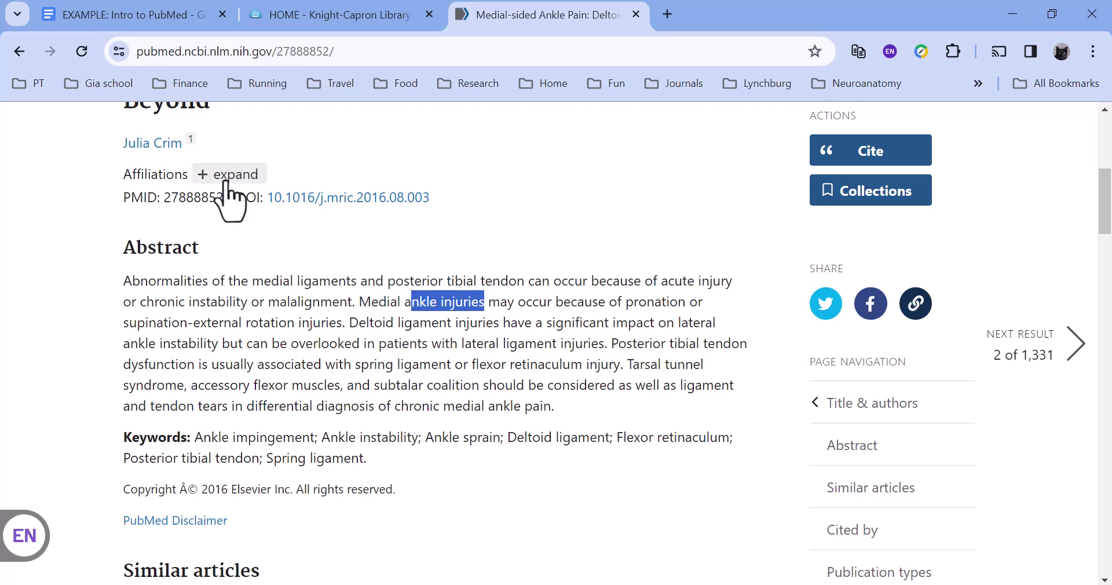
Return to the assignment document and enter "Ankle injuries" in the first empty cell under Ankle pain.
left_click(164, 17)
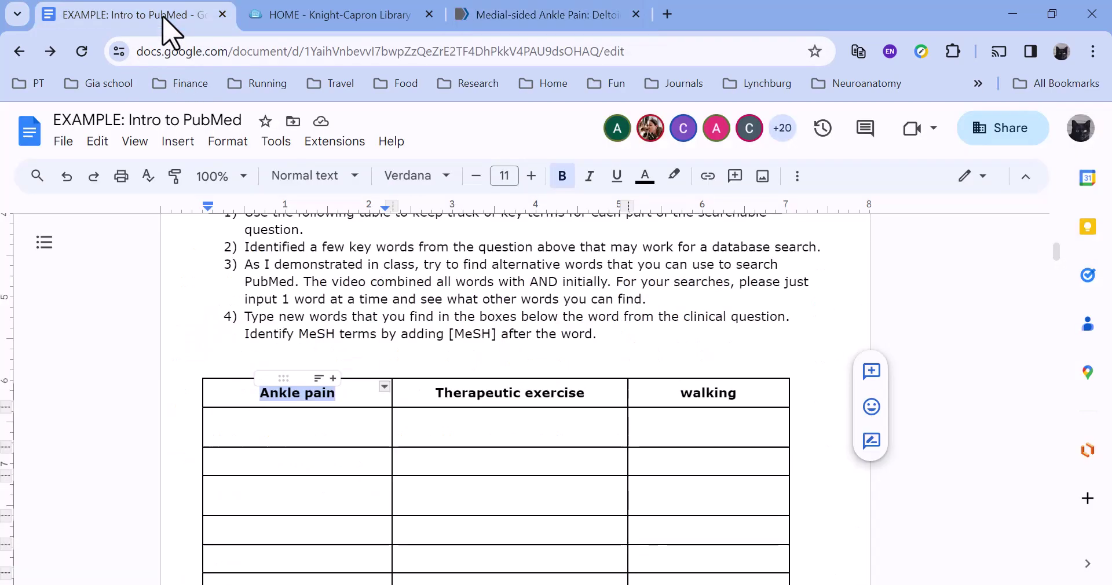
left_click(285, 422)
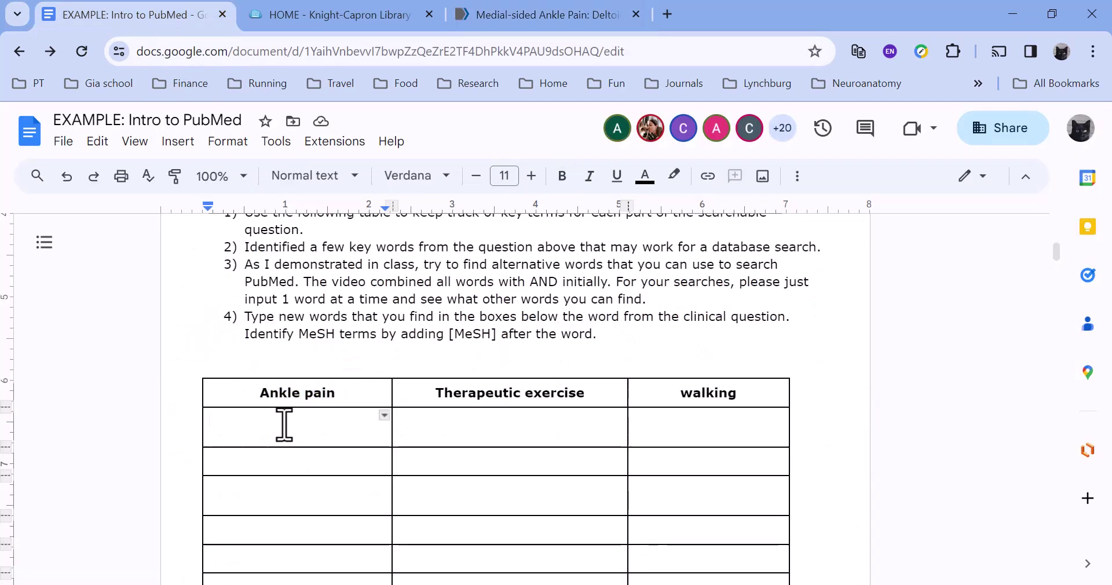
type("Ankle injuries")
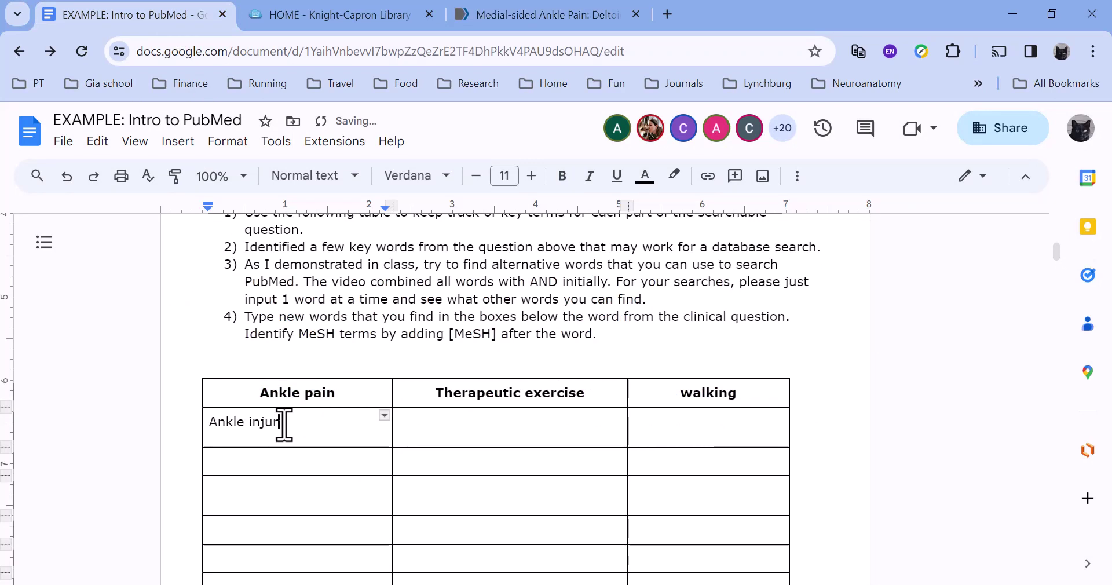
Check the article's abstract and keywords for another alternative term, and enter "Ankle sprain" in the second cell under Ankle pain.
left_click(292, 462)
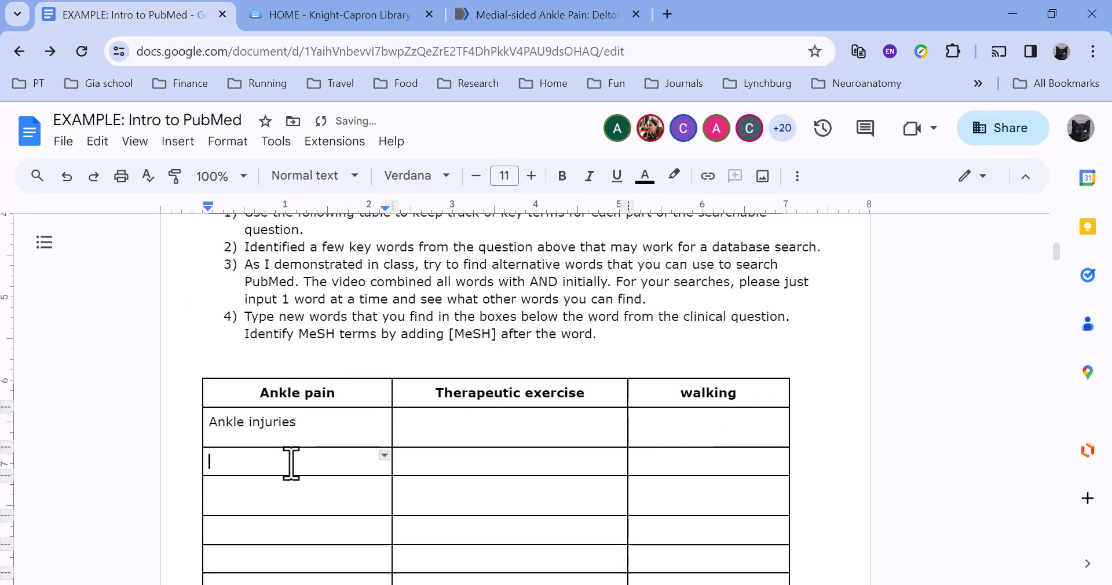
right_click(539, 19)
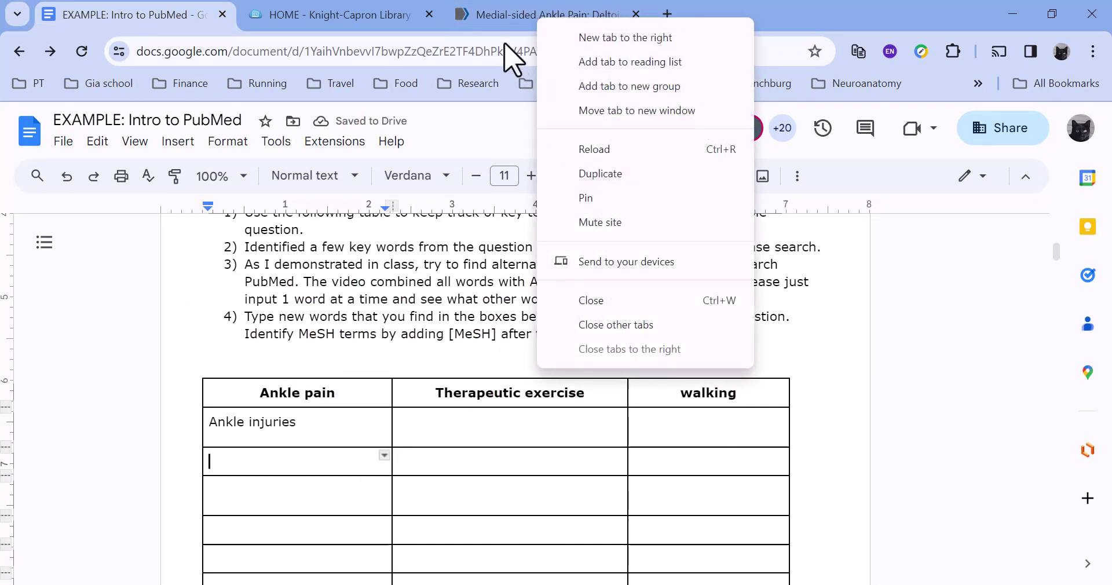
left_click(509, 23)
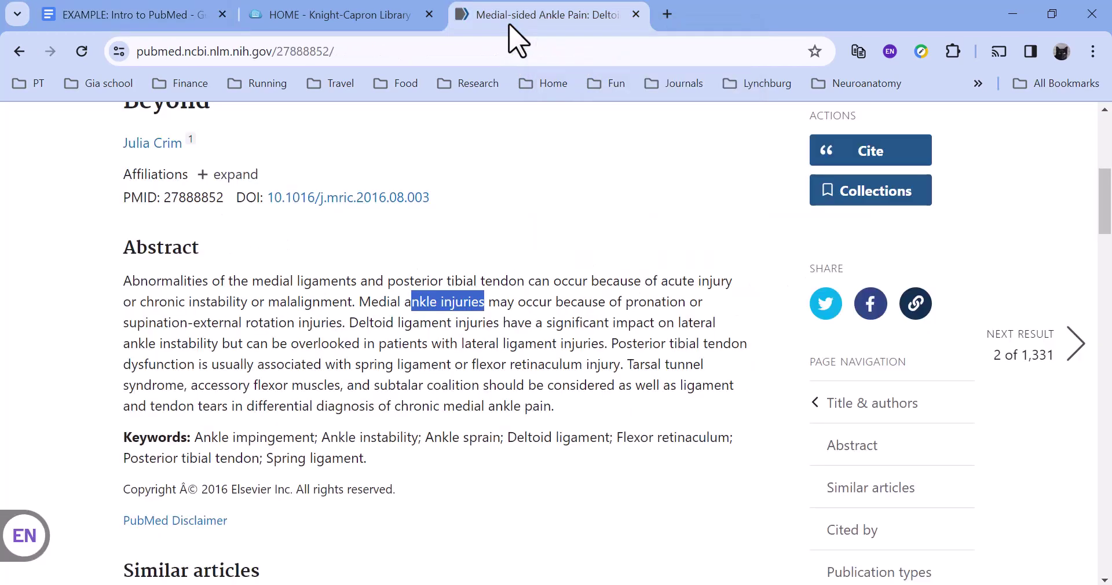
left_click(755, 317)
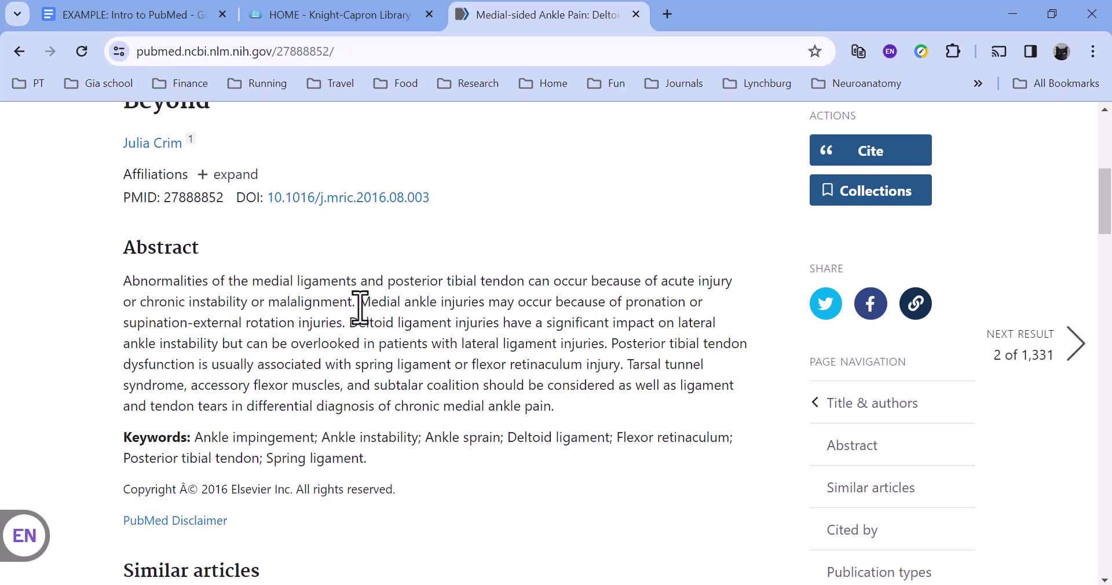
left_click(148, 19)
type("ankle sparin")
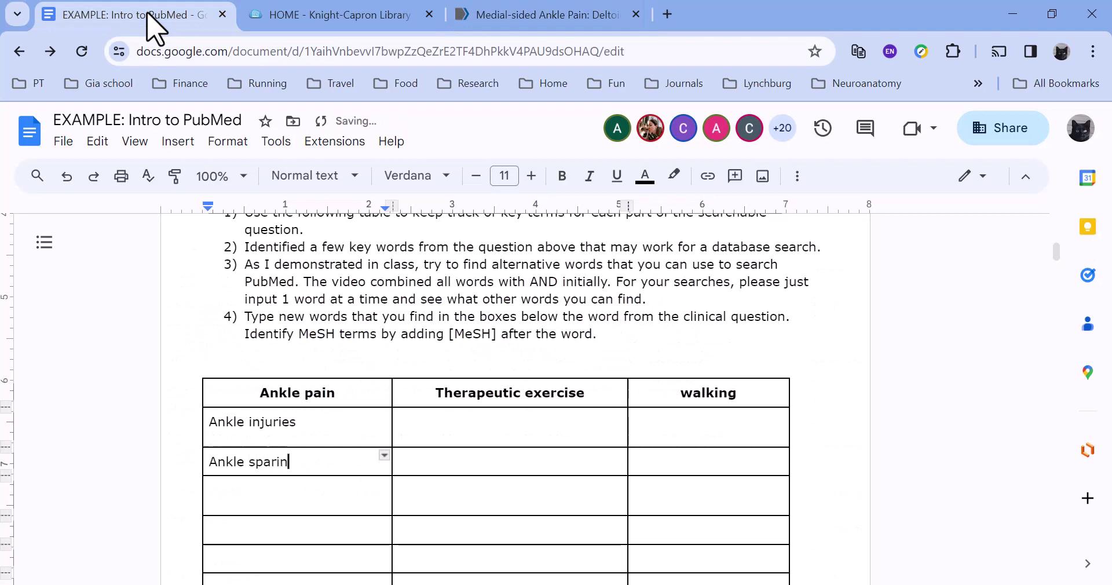
key("BackSpace")
key("BackSpace")
key("BackSpace")
key("BackSpace")
type("rain")
Look up the article's MeSH term Ankle Injuries / complications in the MeSH database and examine the record's entry terms.
left_click(528, 18)
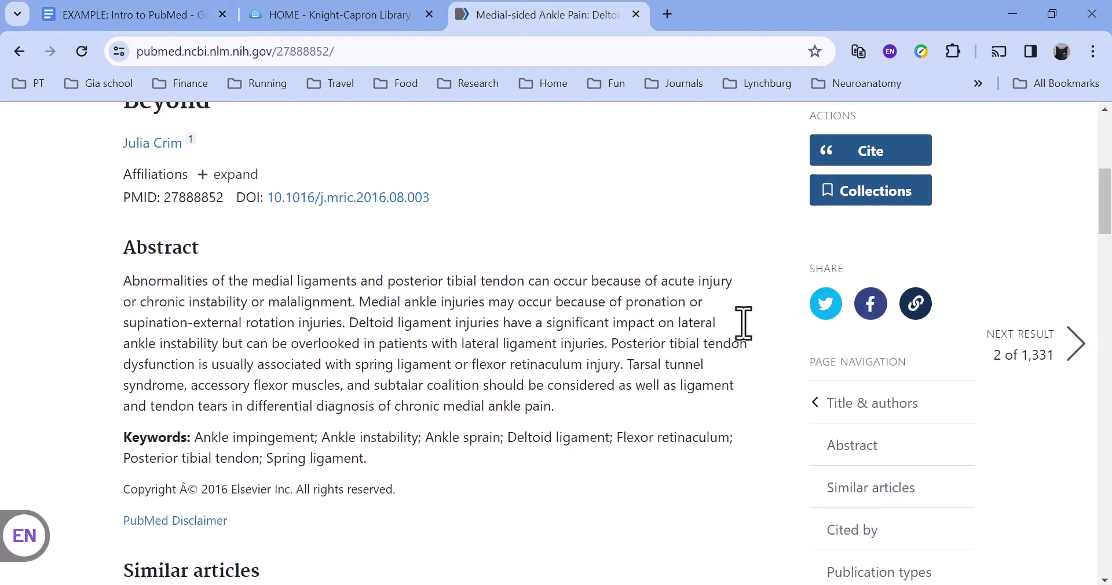
left_click_drag(1107, 203, 1108, 240)
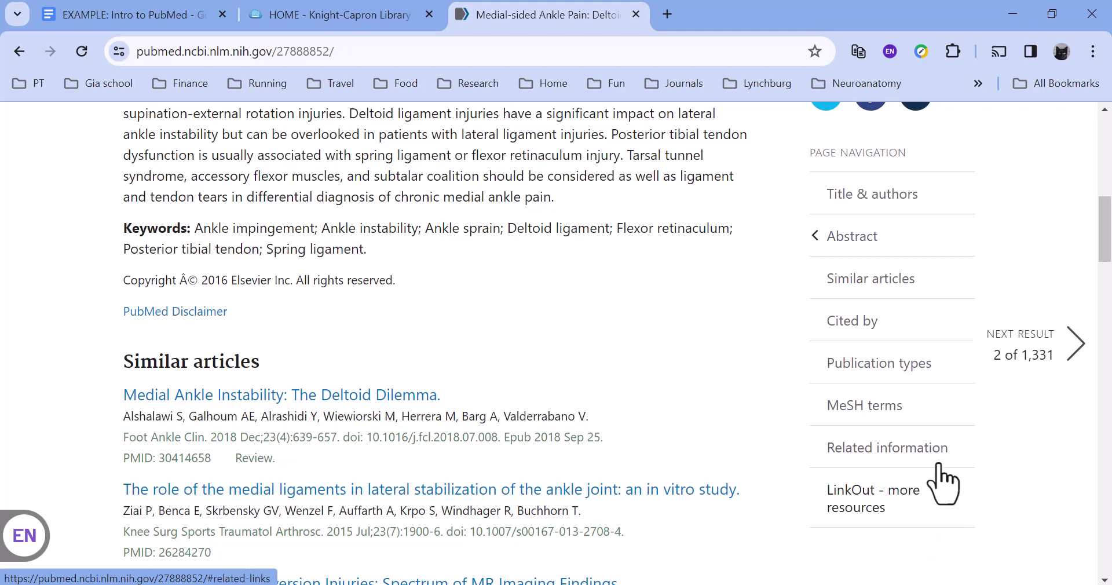
left_click(887, 408)
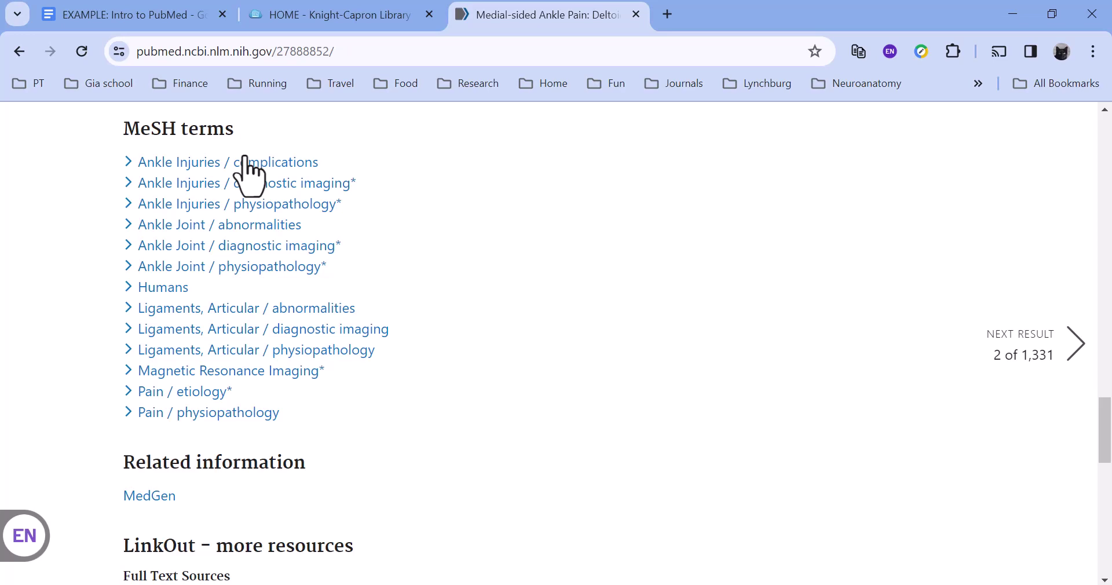
left_click(127, 164)
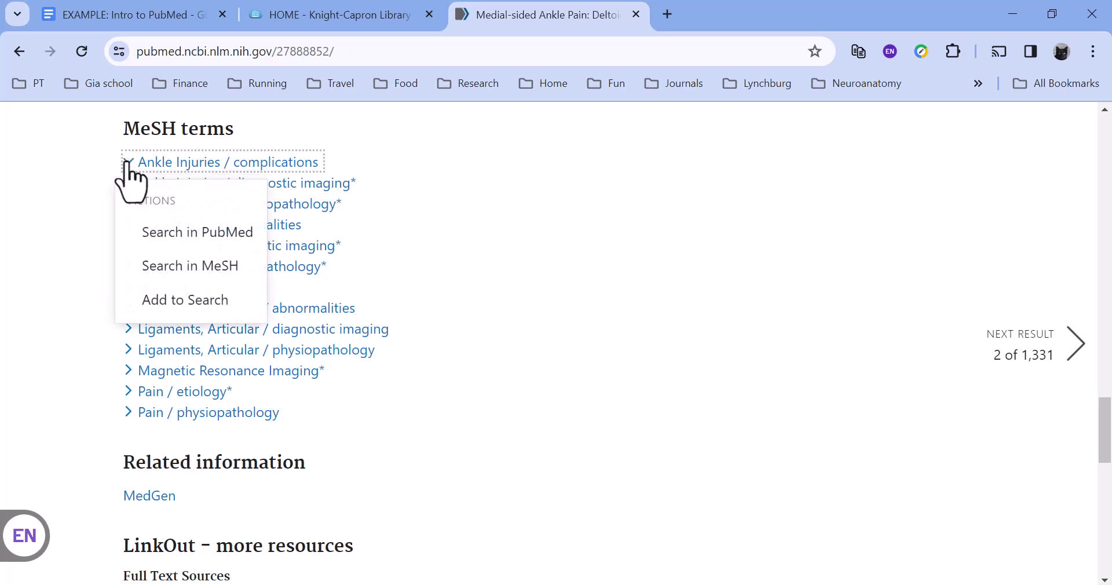
left_click(197, 266)
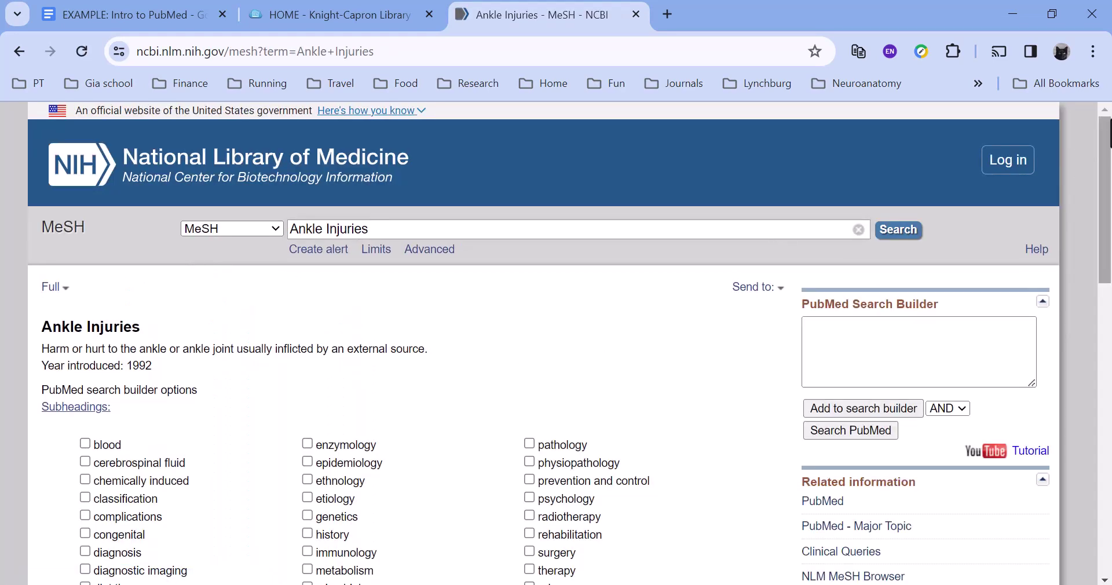
left_click_drag(1106, 135, 1107, 142)
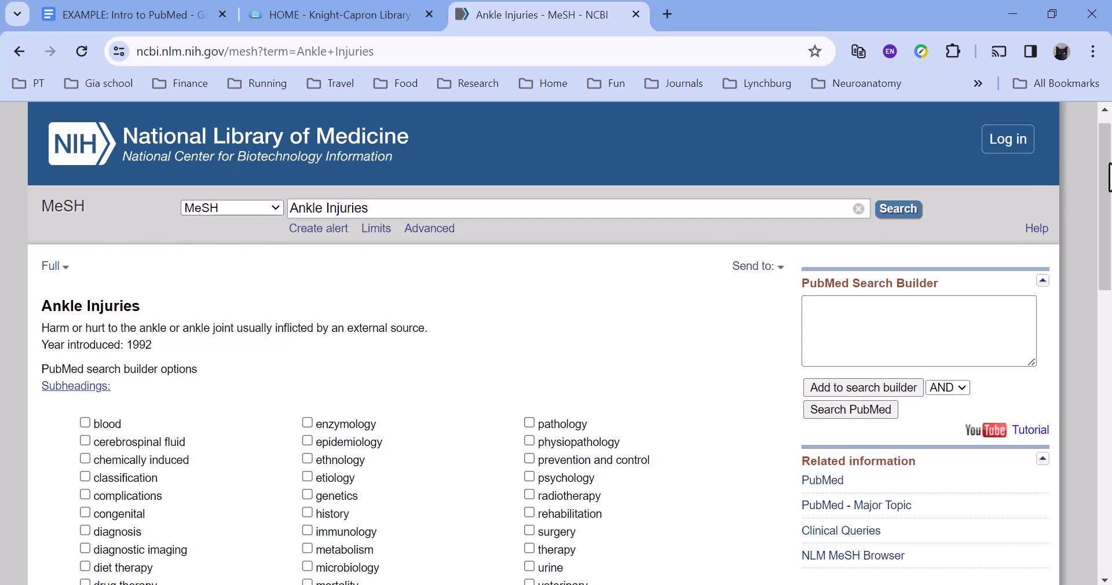
left_click_drag(1108, 175, 1109, 212)
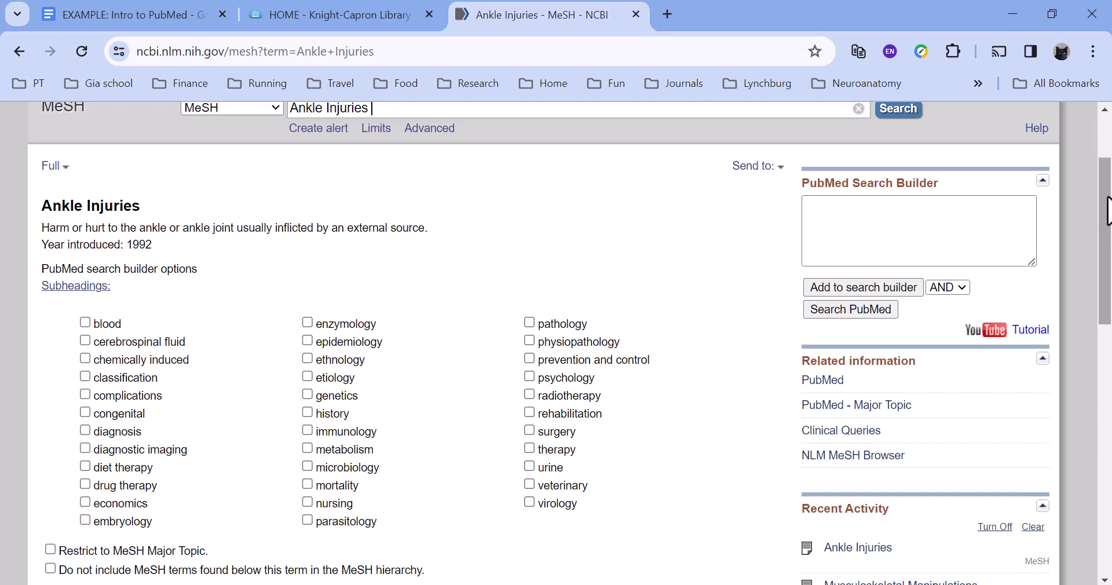
scroll(571, 343, "down", 2)
scroll(570, 343, "down", 3)
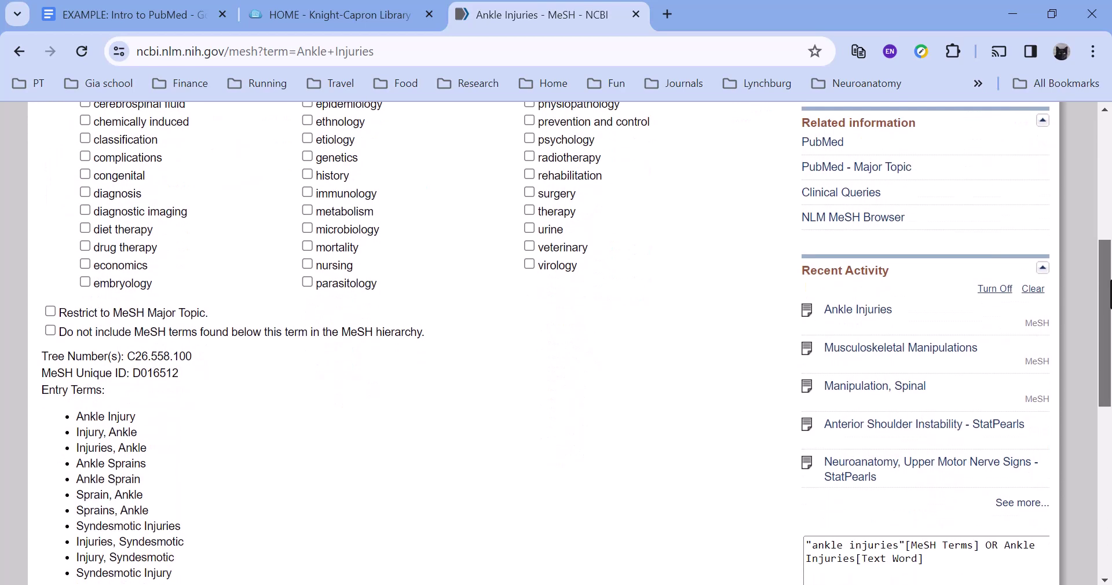
scroll(556, 336, "down", 1)
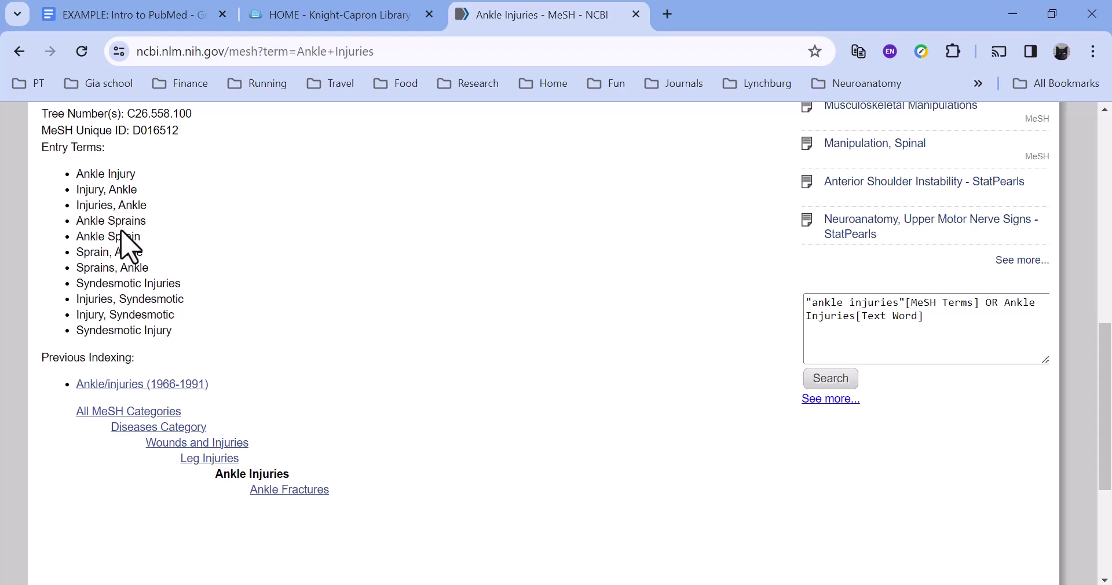
Return to the assignment document and record "Ankle injury" and "Ankle sprains" in the next two empty cells under Ankle pain.
left_click(129, 15)
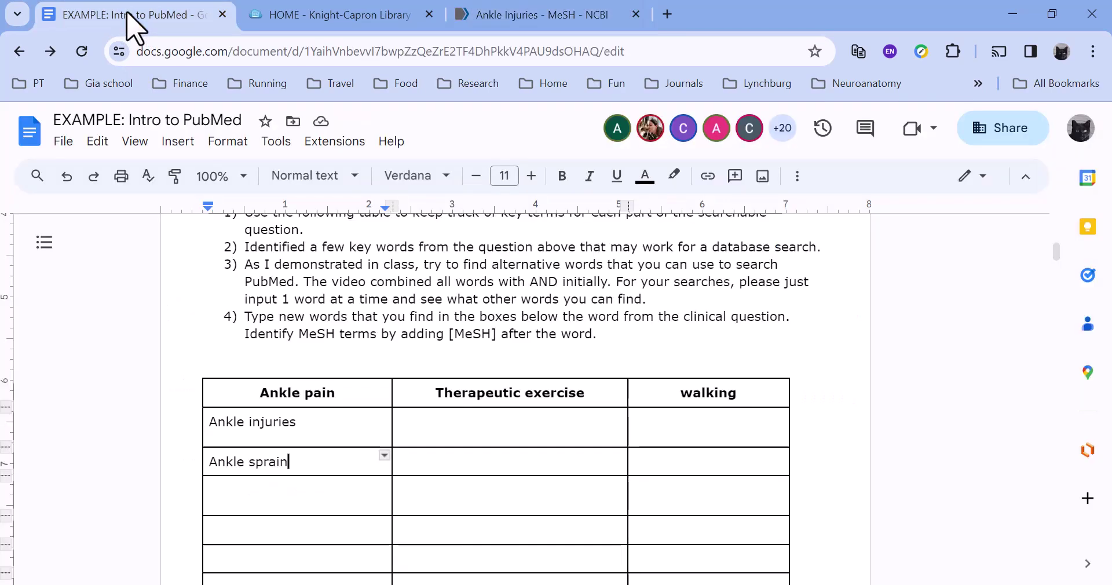
double_click(261, 496)
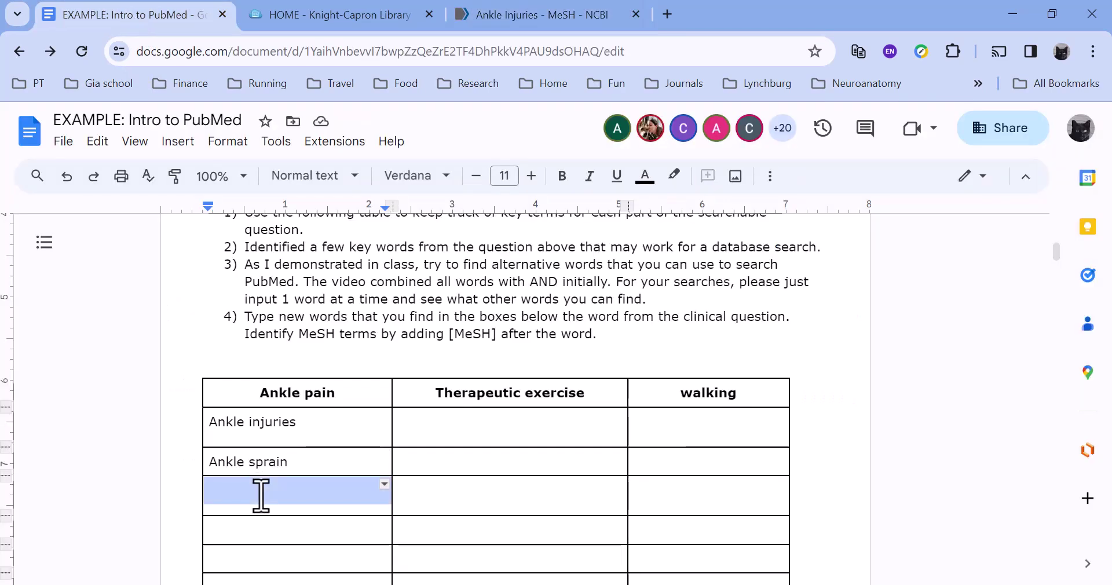
left_click(261, 495)
type("Ankle ")
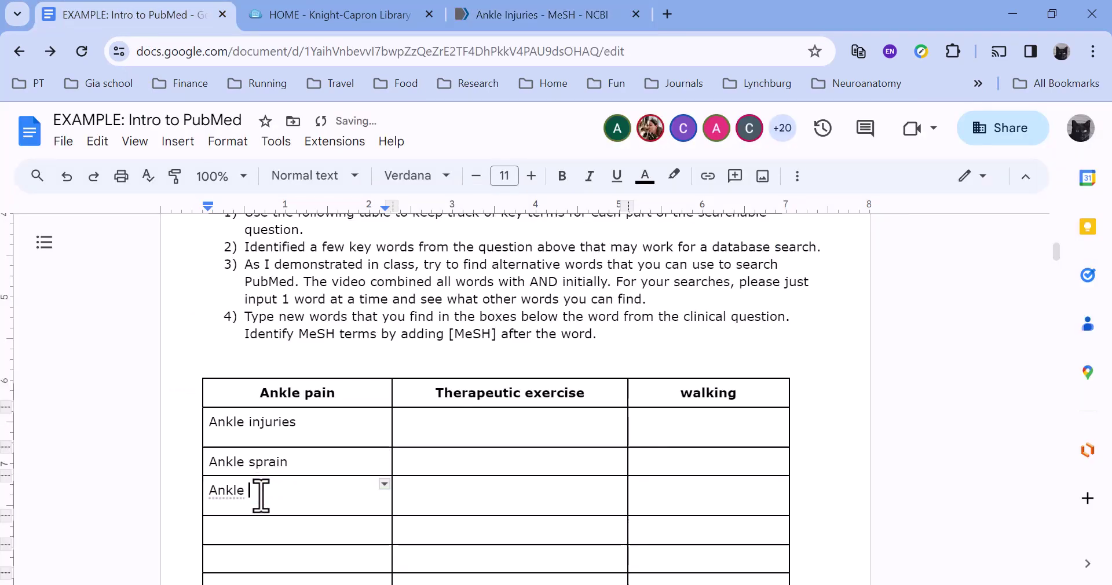
type("injury")
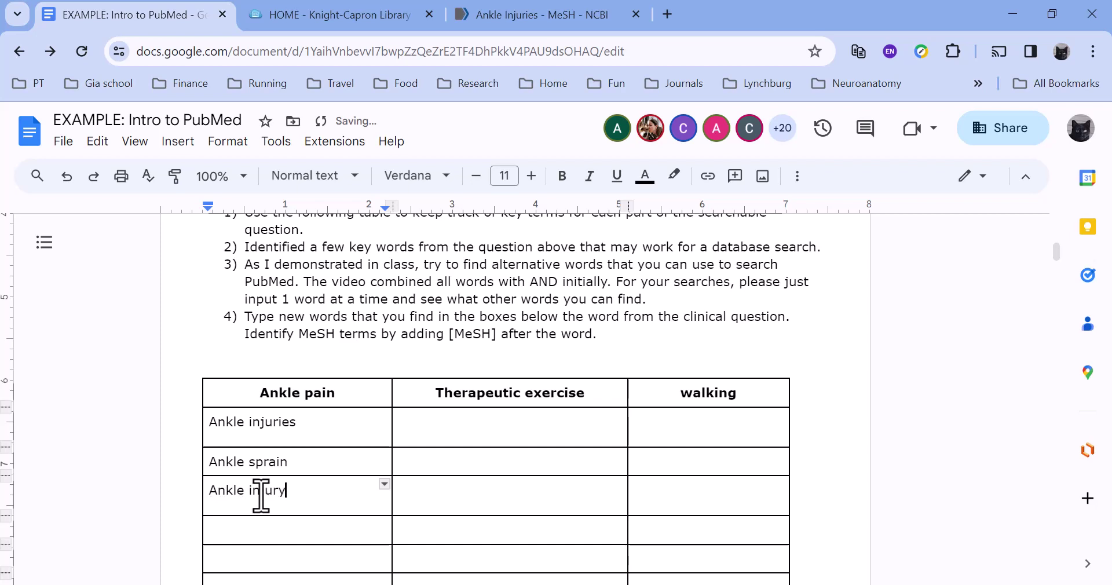
left_click(262, 530)
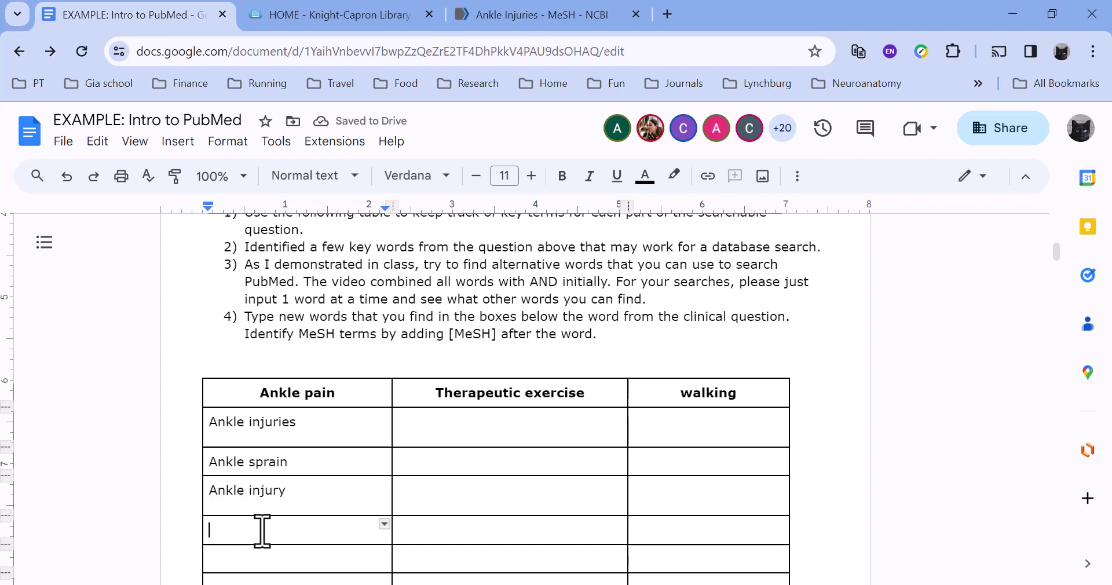
type("ankle ")
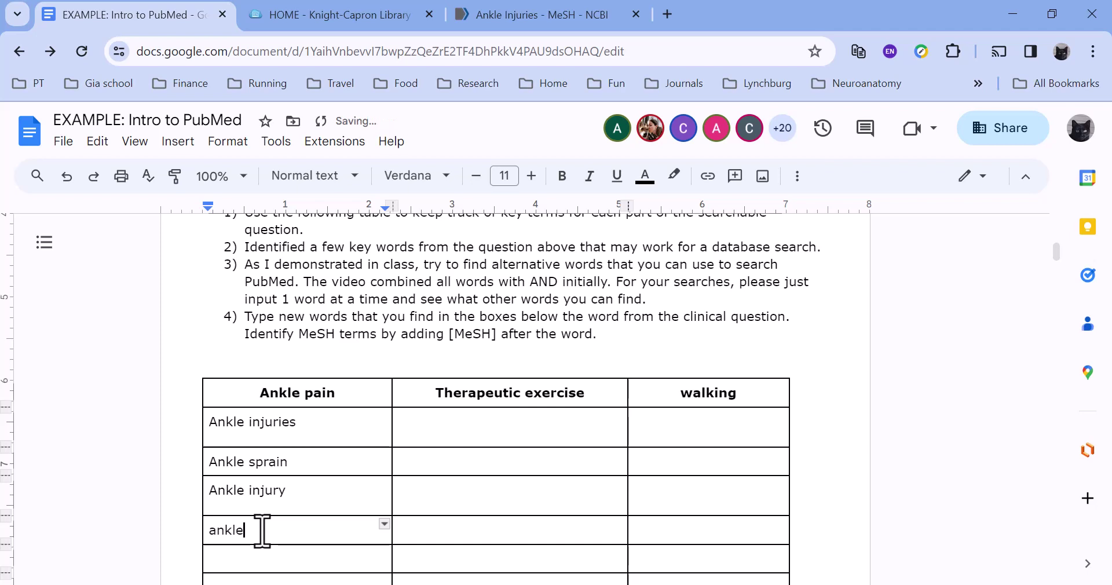
type("sprains")
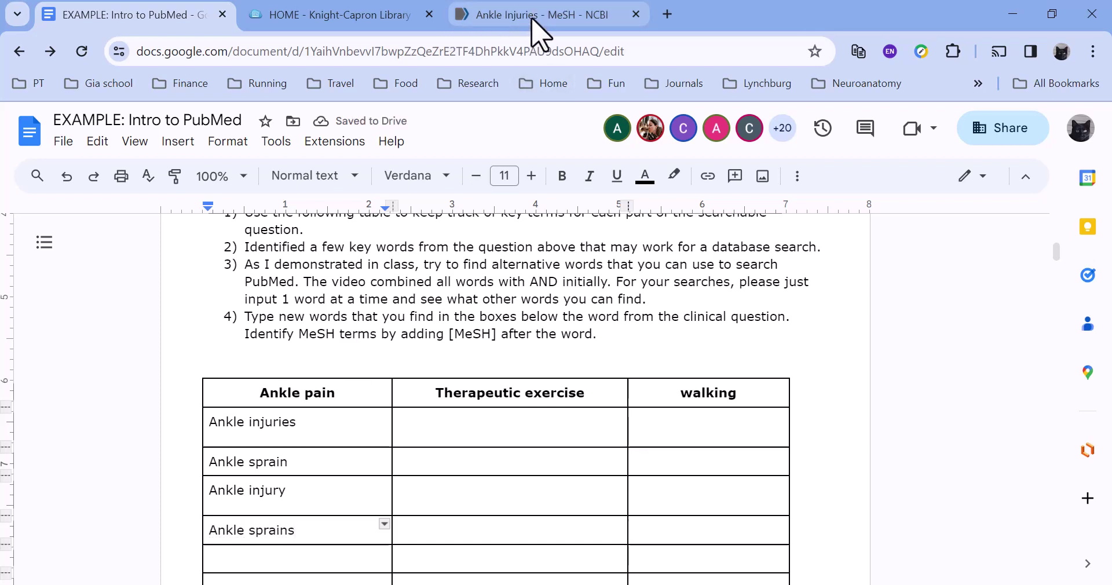
Copy the entry term "Syndesmotic Injuries" from the MeSH record and paste it without formatting into the next empty Ankle pain cell.
left_click(535, 33)
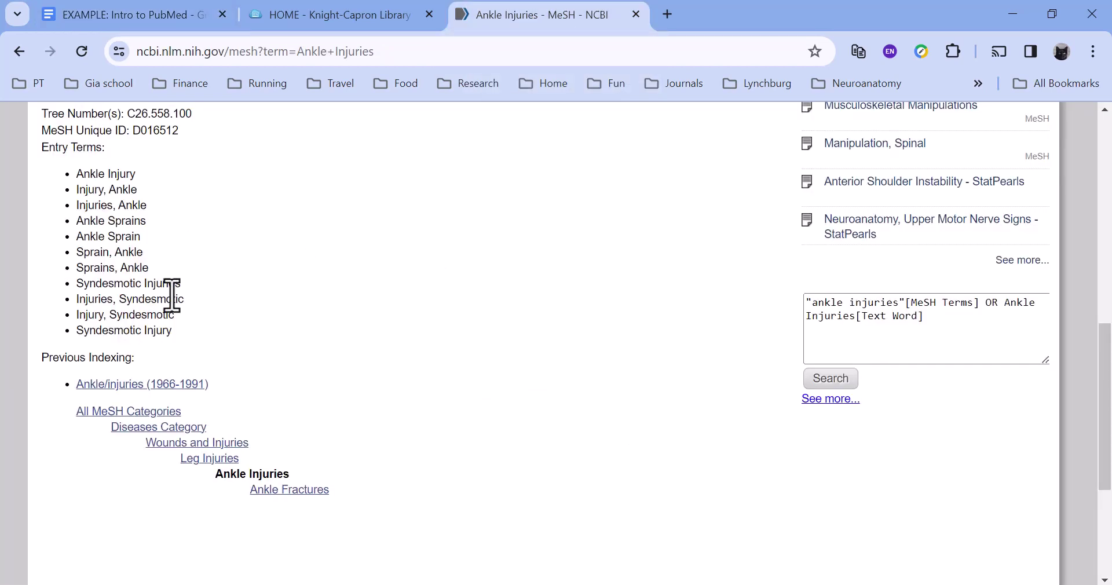
left_click_drag(181, 285, 77, 285)
right_click(78, 286)
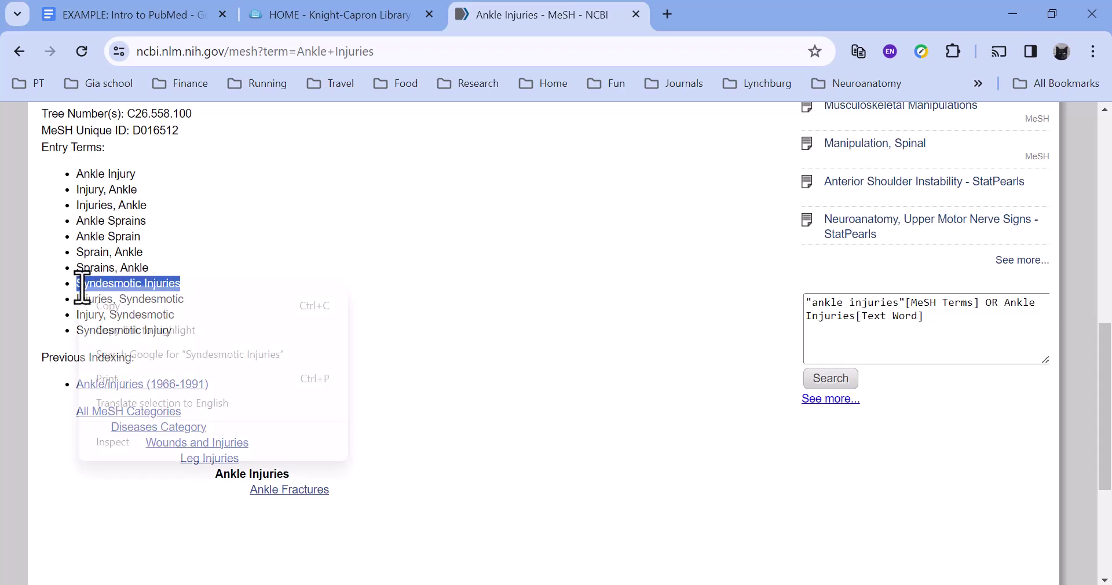
left_click(124, 313)
left_click(168, 17)
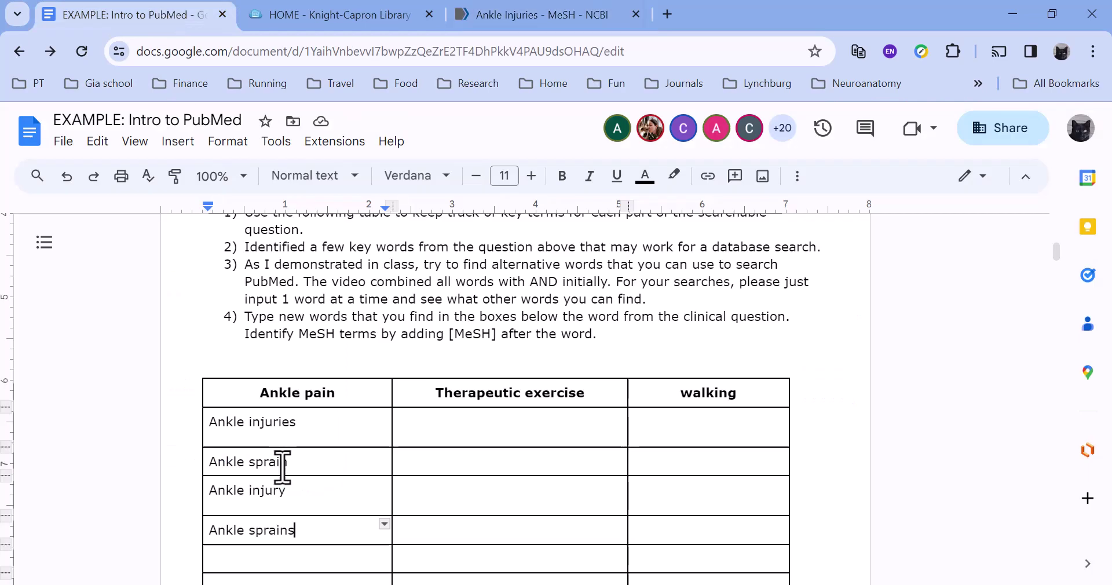
scroll(1058, 264, "down", 3)
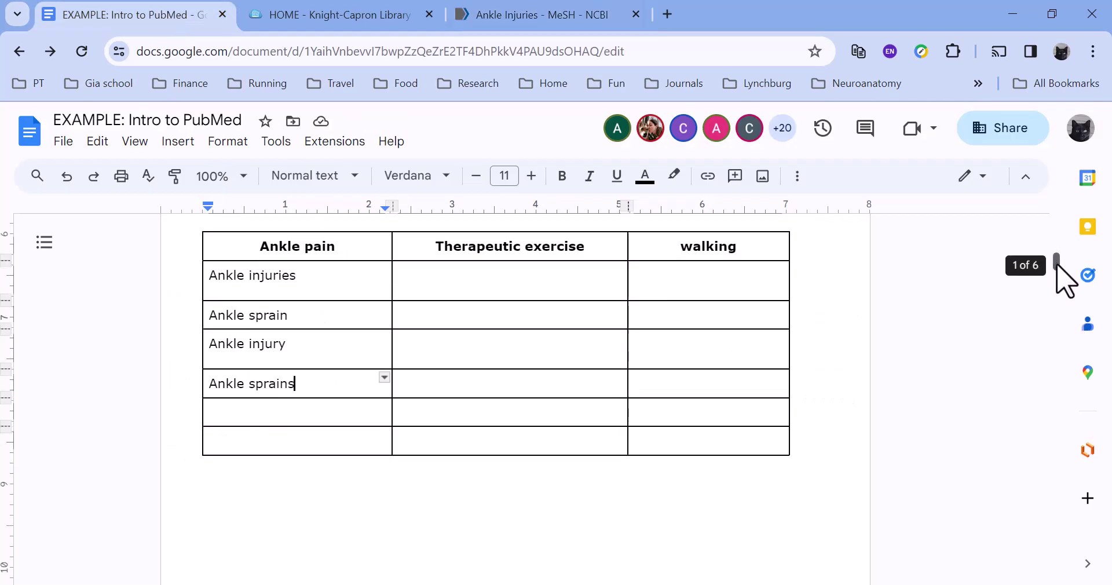
left_click(267, 398)
right_click(268, 400)
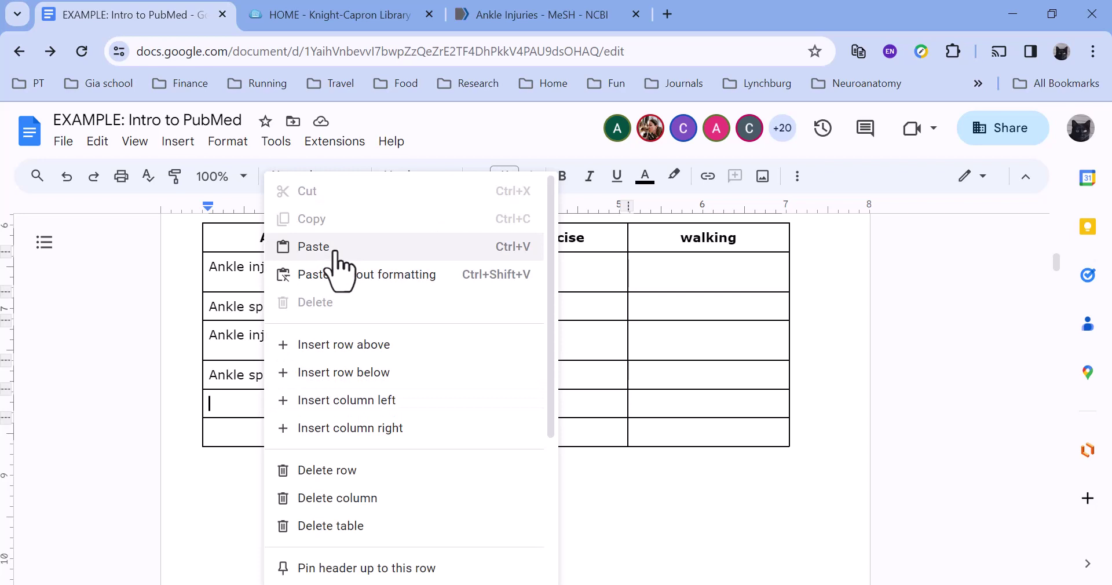
left_click(343, 275)
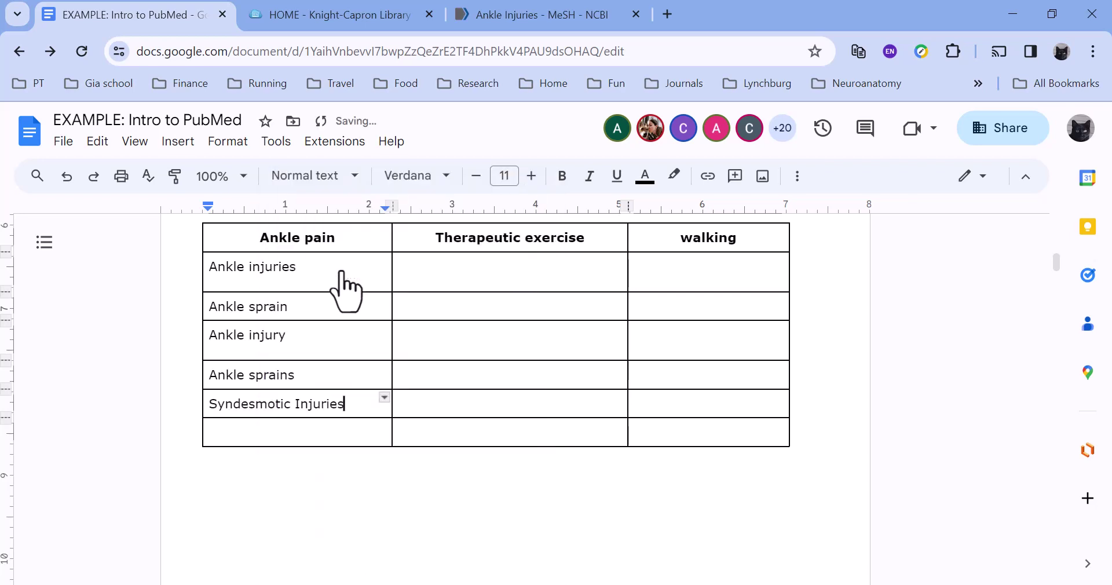
Paste the copied term without formatting into the last cell under Ankle pain and change it to "Syndesmotic Injury".
left_click(235, 435)
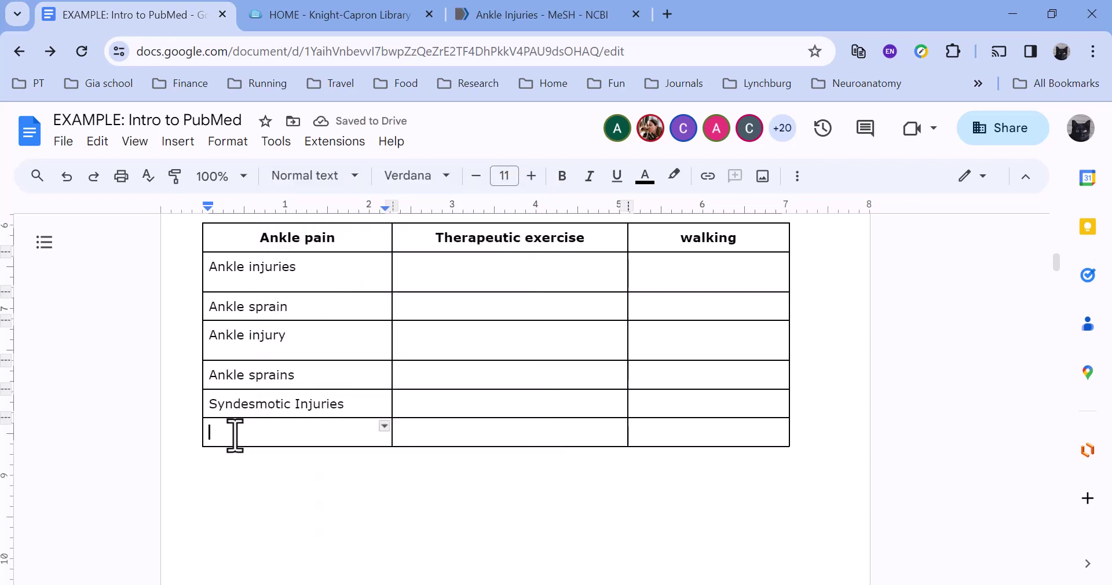
right_click(234, 435)
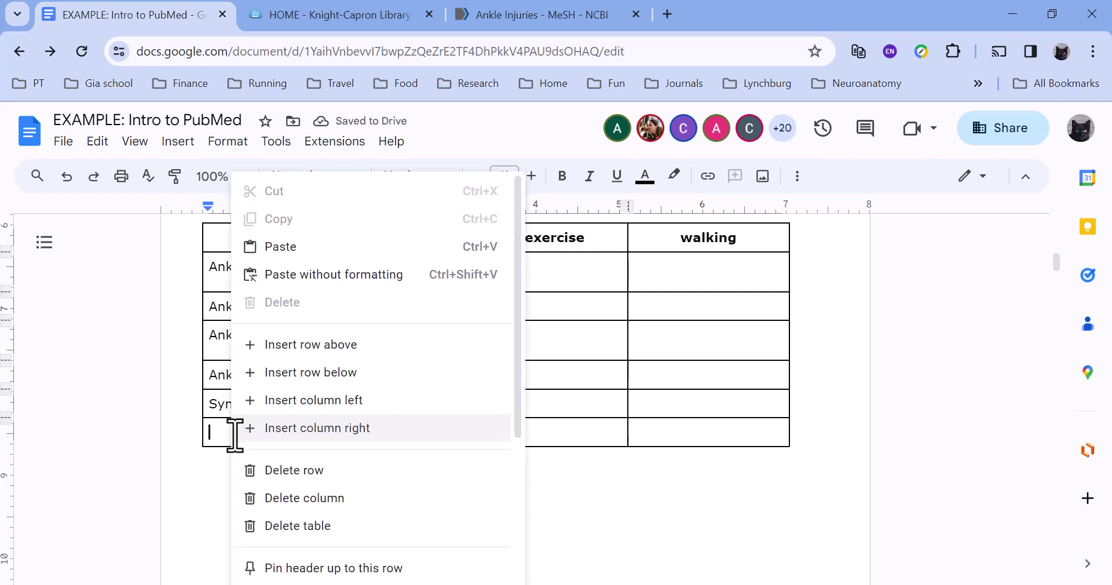
left_click(327, 275)
key("BackSpace")
key("BackSpace")
key("BackSpace")
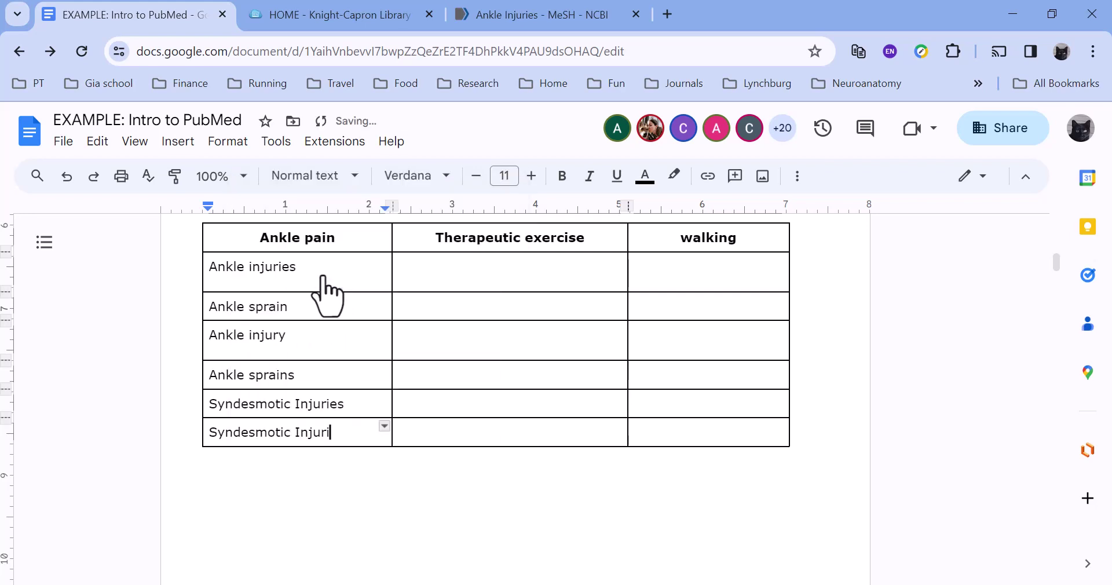
type("y")
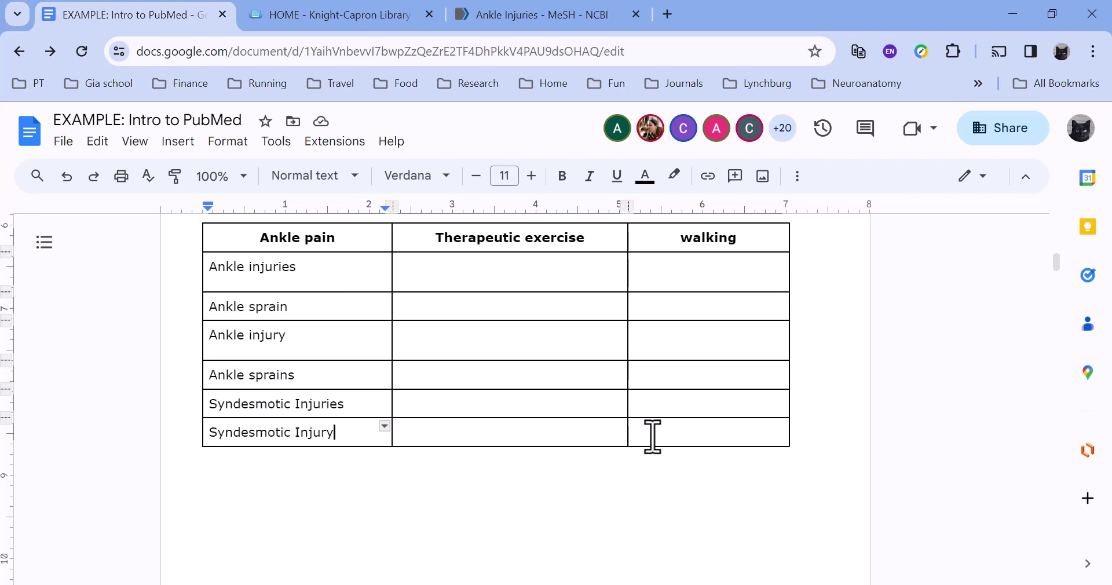
Insert a new row below the "Syndesmotic Injury" row of the key-term table.
right_click(316, 459)
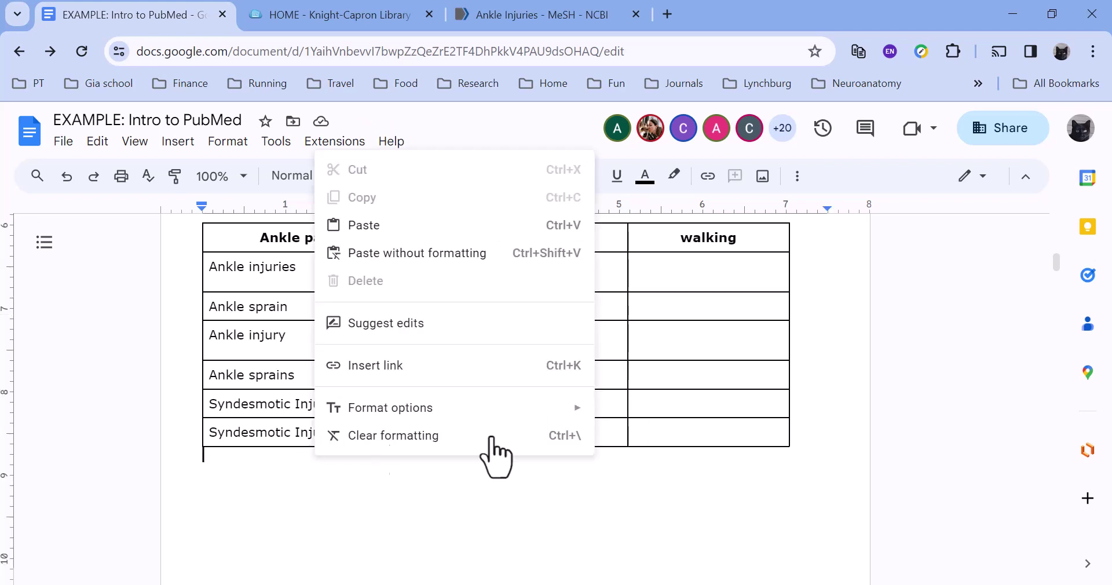
left_click(734, 430)
left_click_drag(734, 430, 365, 434)
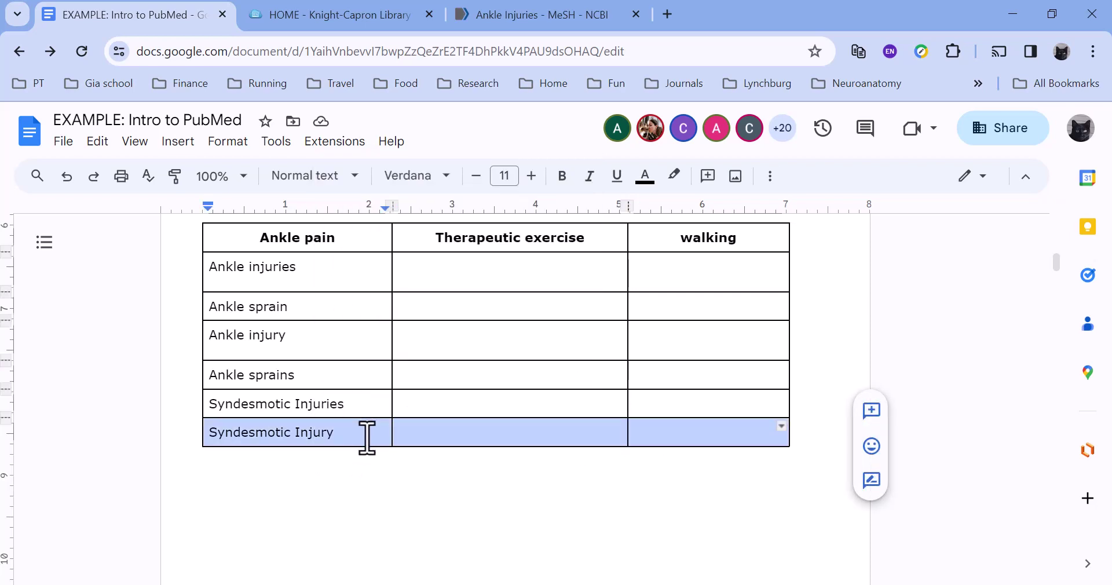
right_click(366, 437)
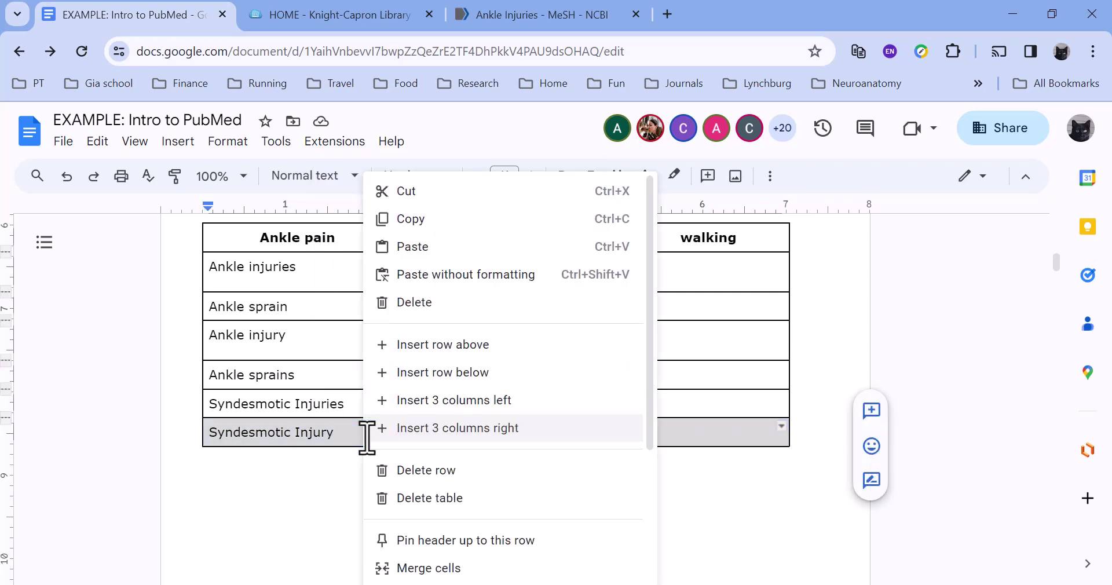
left_click(435, 372)
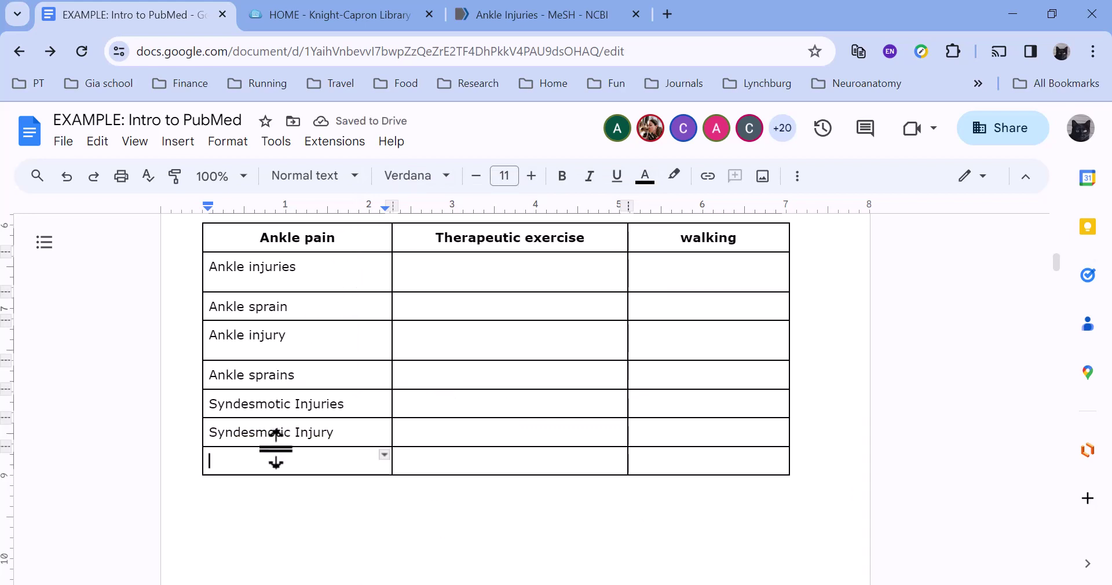
Record "Ankle pains" in the empty last cell under Ankle pain and insert a new table row below it.
type("Ankle pain")
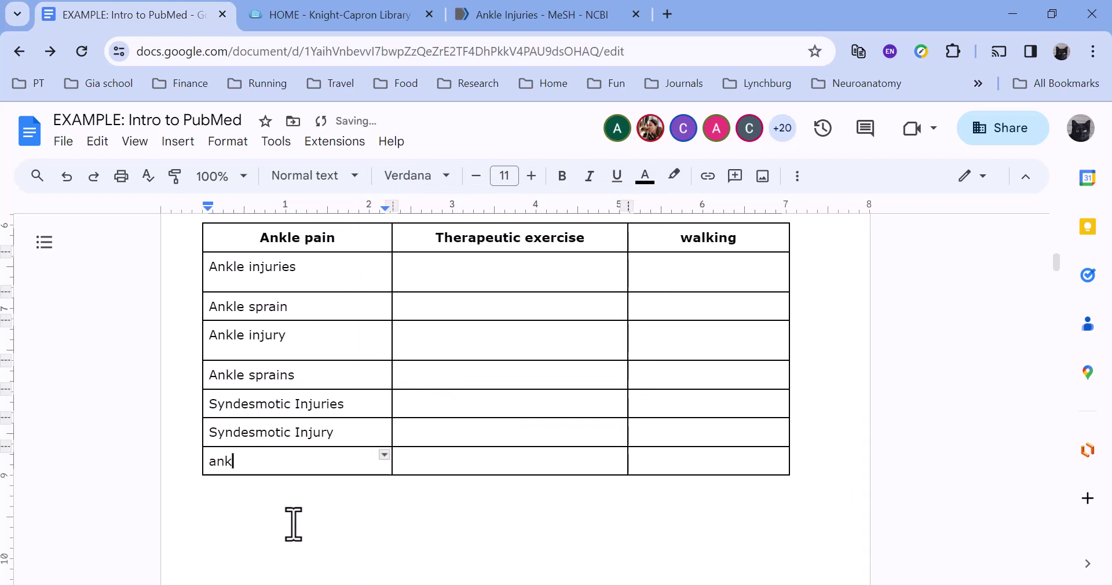
type("s")
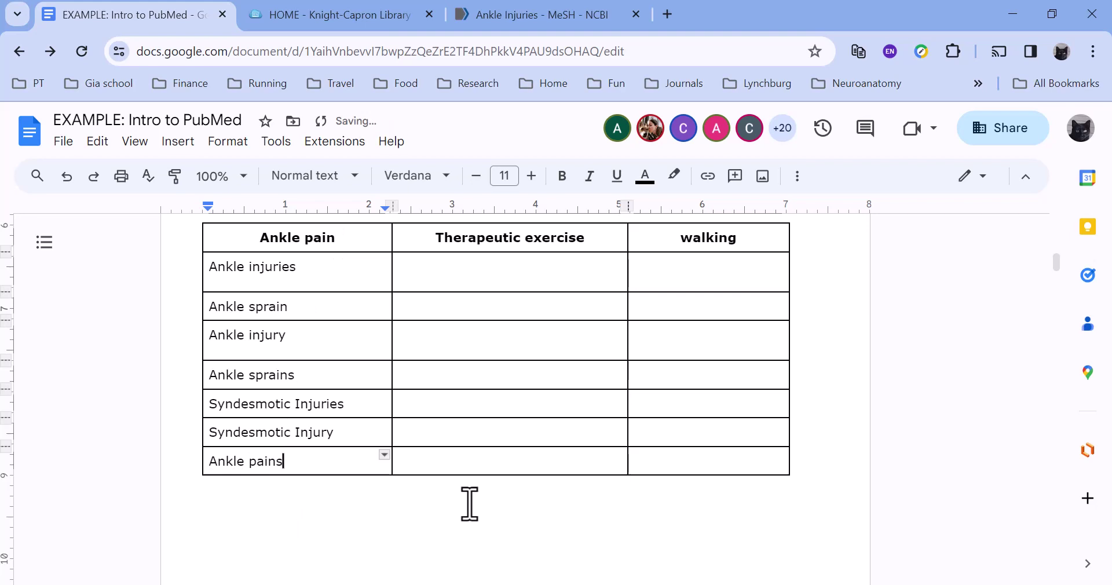
left_click_drag(732, 460, 376, 463)
right_click(376, 463)
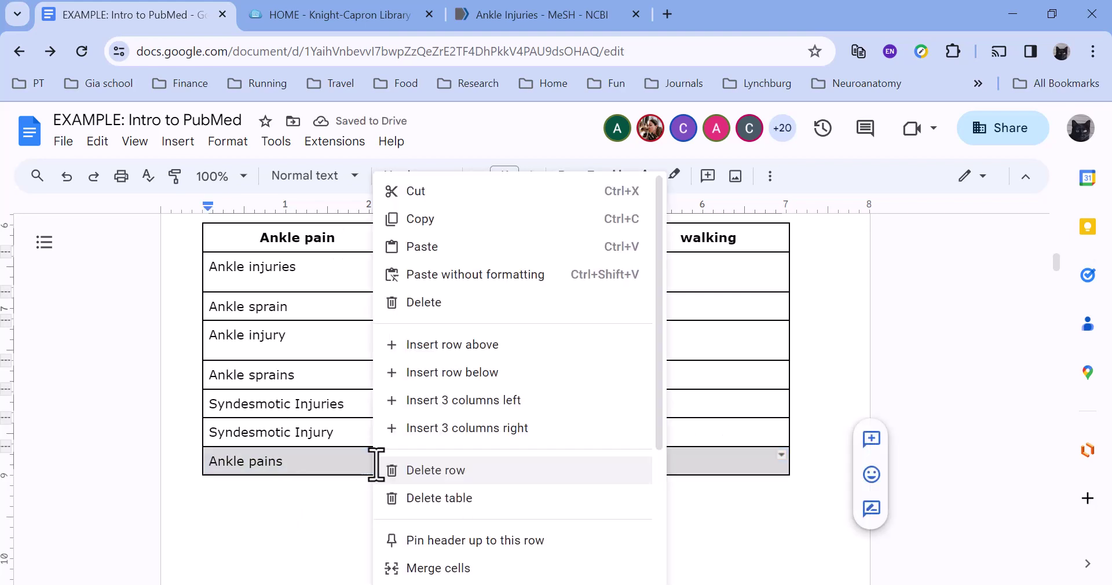
left_click(450, 374)
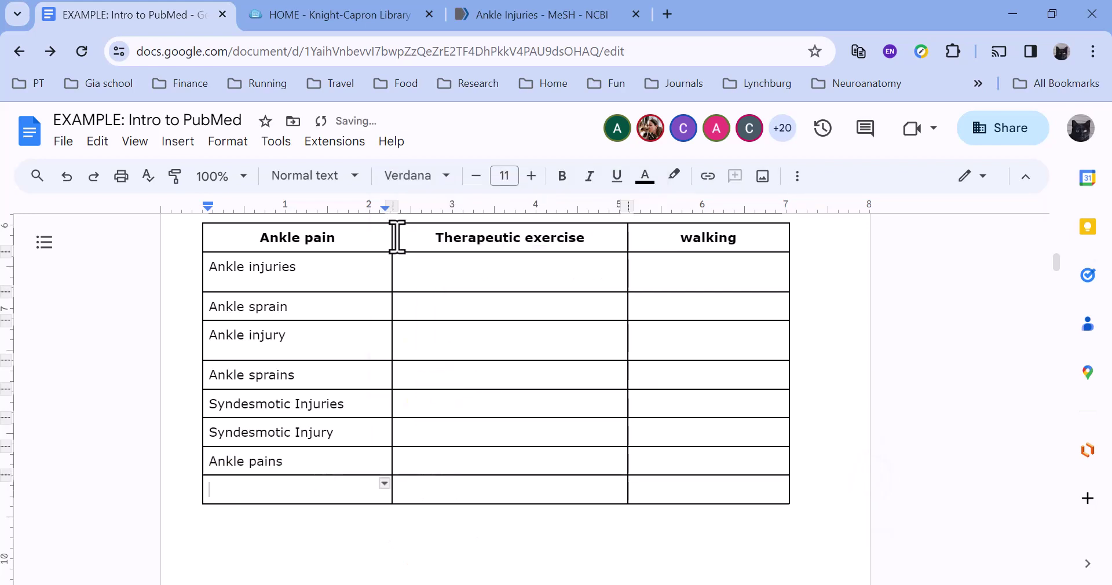
On the Ankle Injuries MeSH record, add the term to the PubMed Search Builder and copy the resulting "Ankle Injuries"[Mesh] query.
left_click(530, 14)
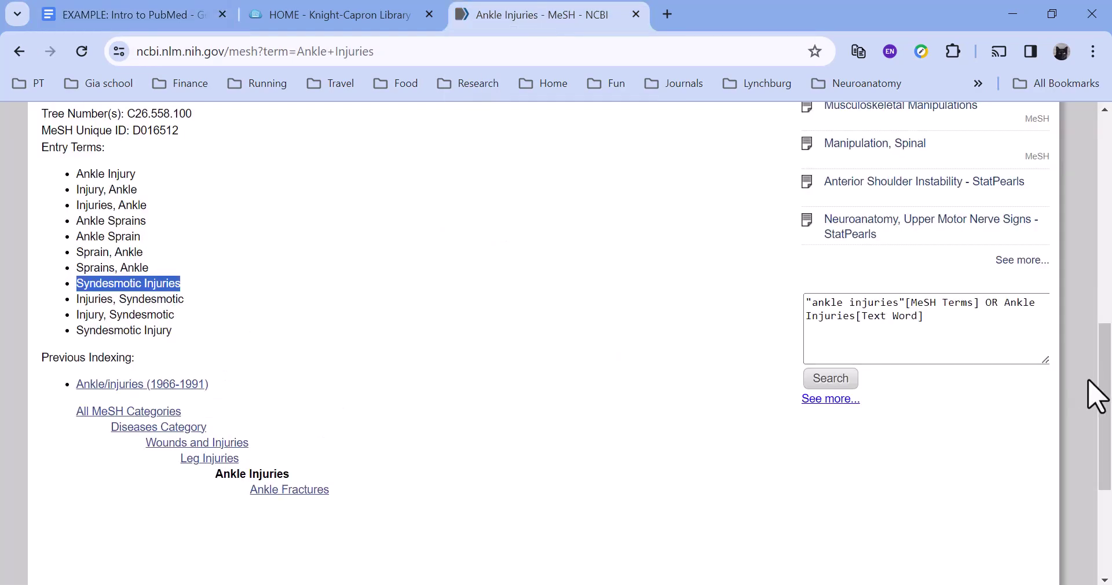
left_click_drag(1104, 384, 1099, 219)
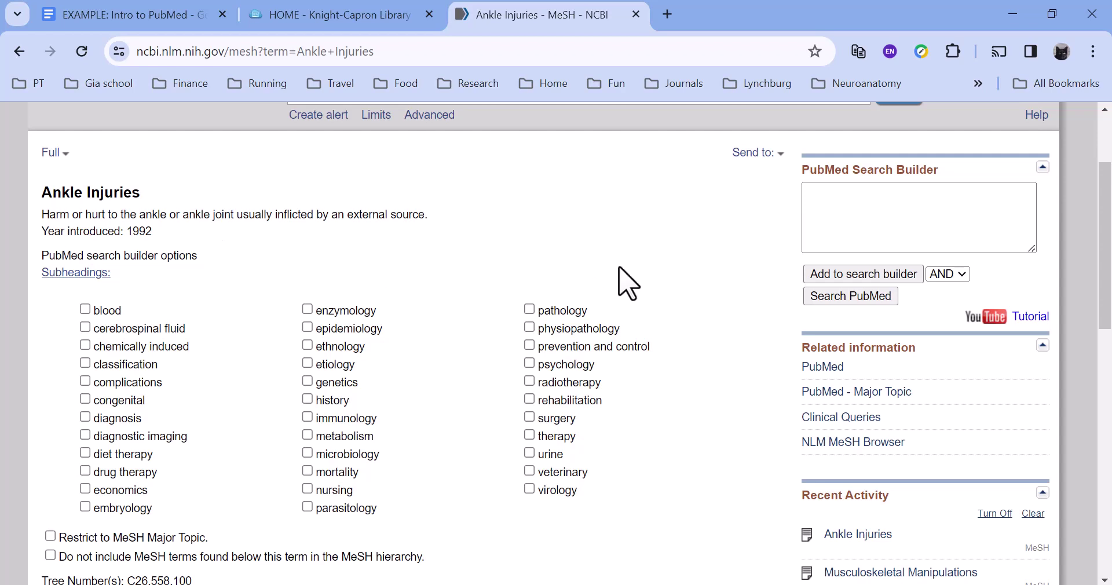
left_click(827, 275)
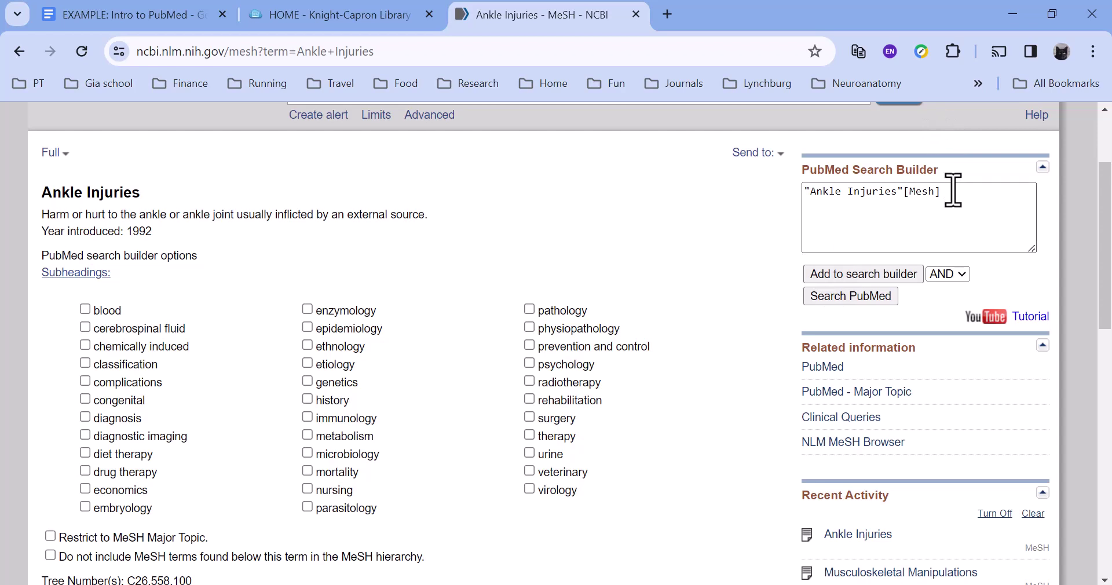
left_click_drag(951, 192, 802, 199)
right_click(820, 196)
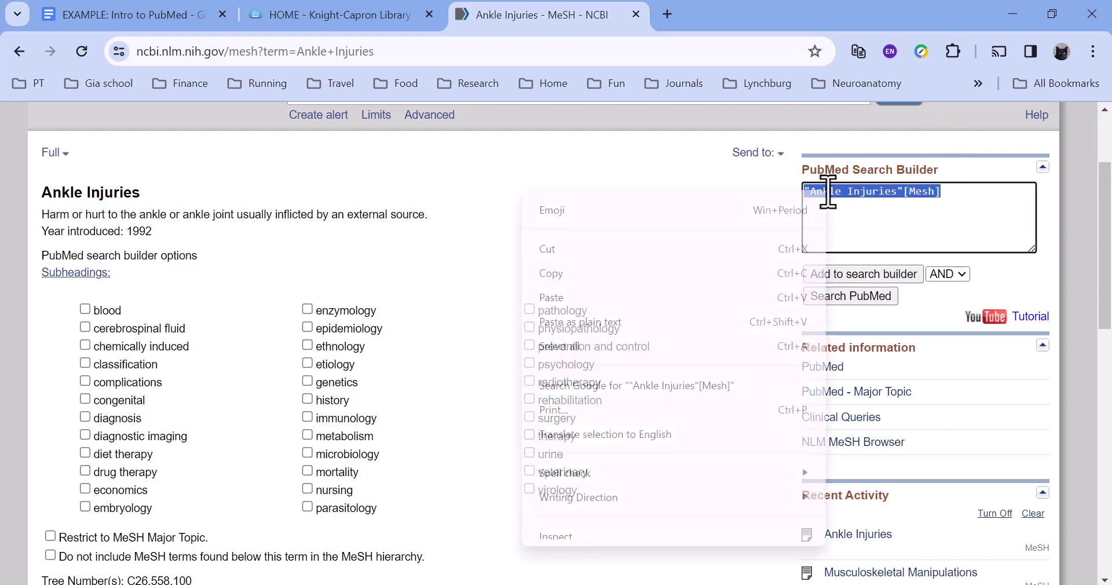
left_click(721, 274)
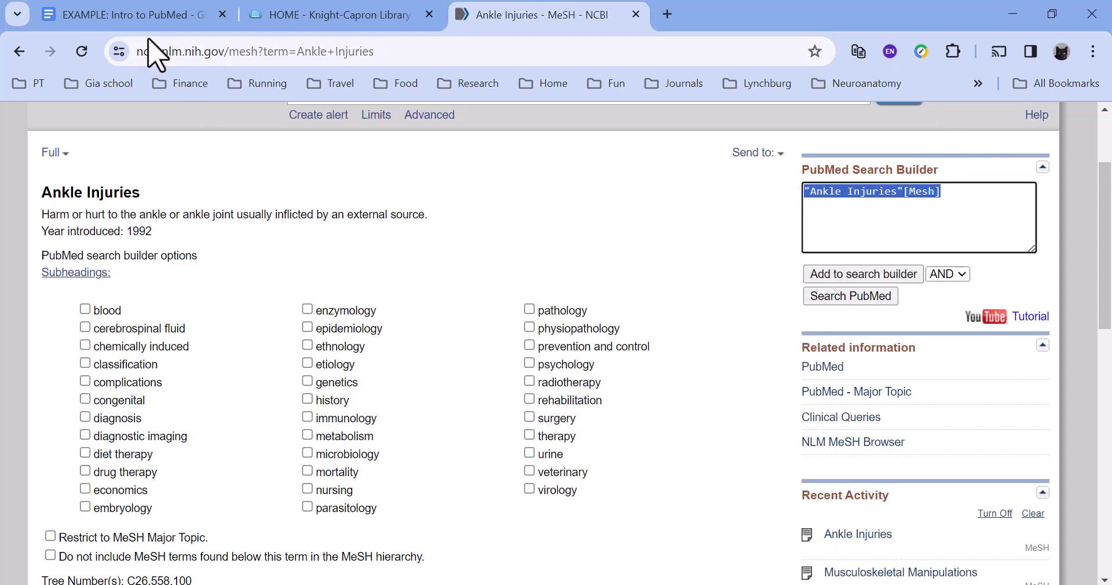
Return to the assignment document and paste "Ankle Injuries"[Mesh] without formatting into the empty last cell under Ankle pain.
left_click(149, 16)
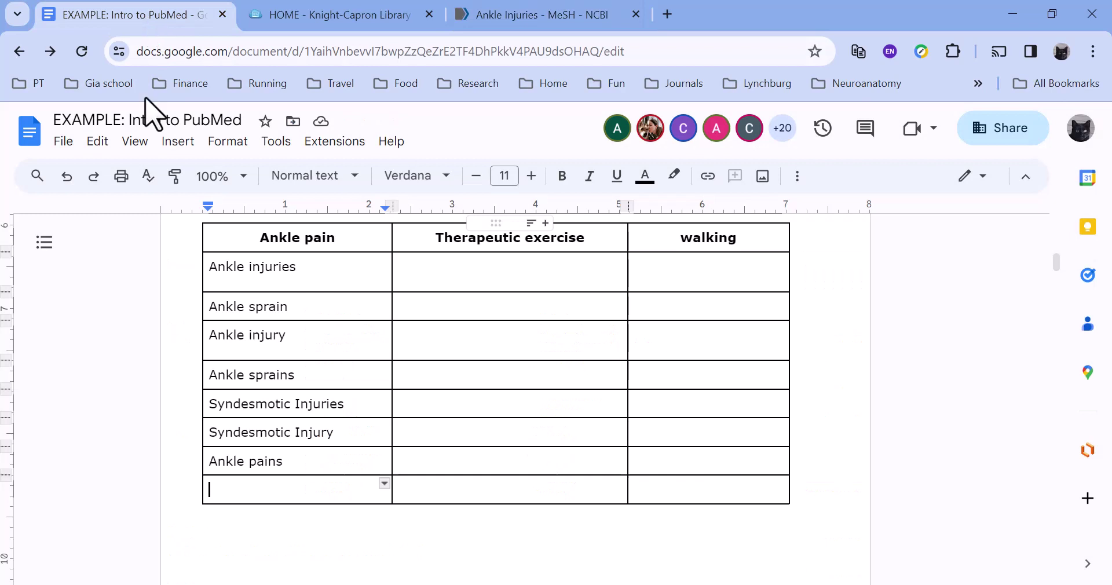
right_click(218, 494)
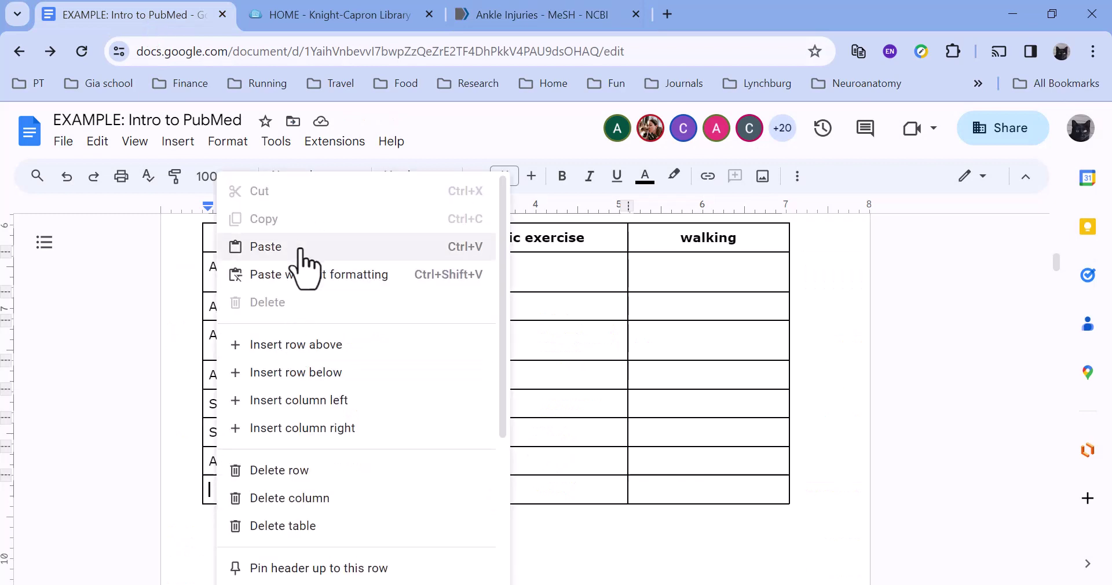
left_click(312, 273)
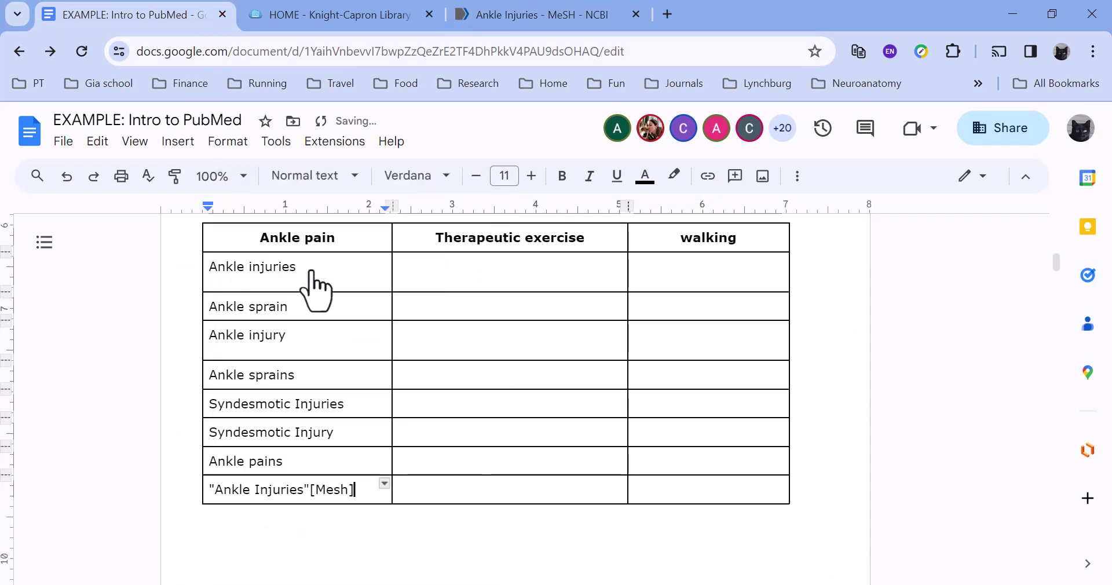